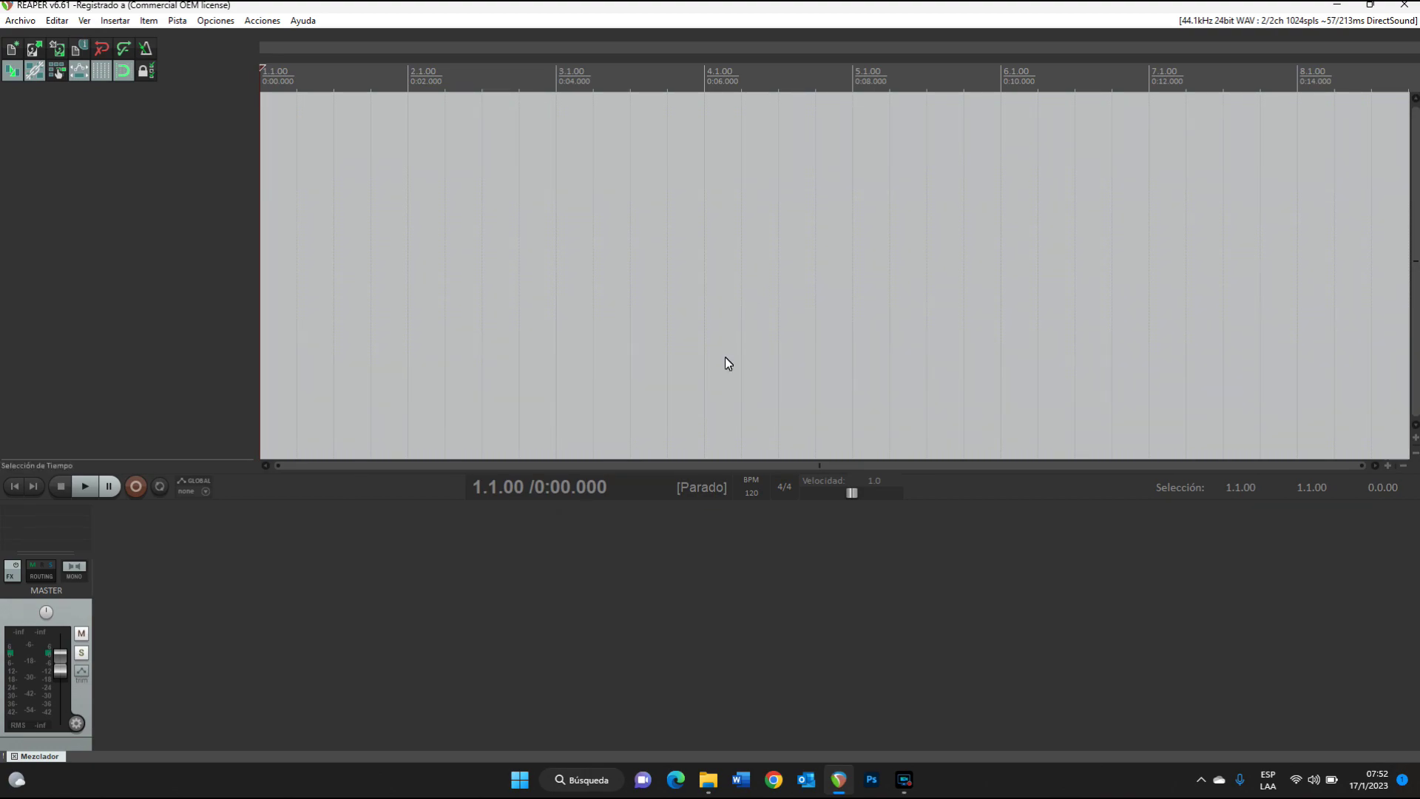
# - Insert the 21 WAV stems, Strings 2 through Keys 1, from the MultiTracks folder into the project on separate tracks
pyautogui.click(708, 780)
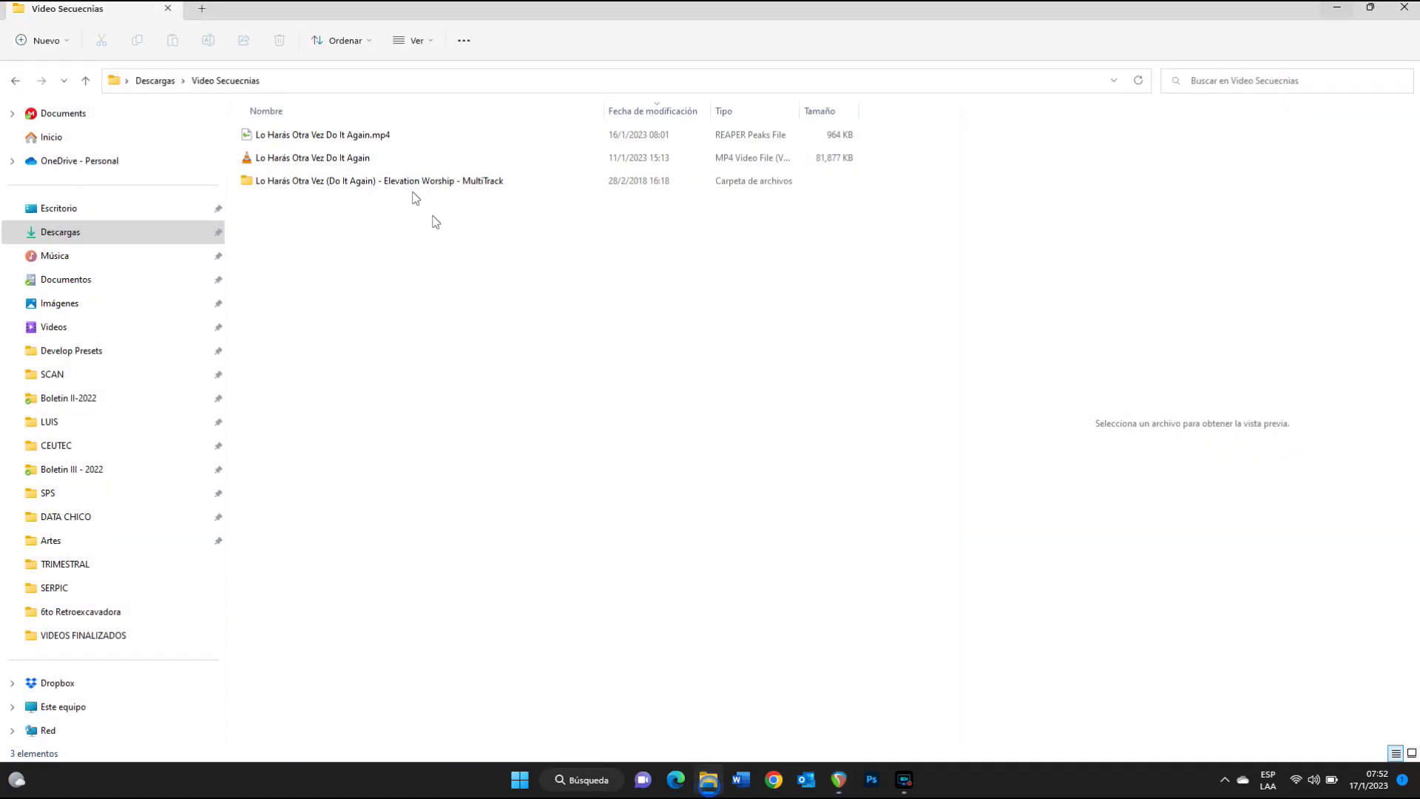
pyautogui.doubleClick(358, 181)
pyautogui.doubleClick(323, 158)
pyautogui.scroll(-13, 380, 387)
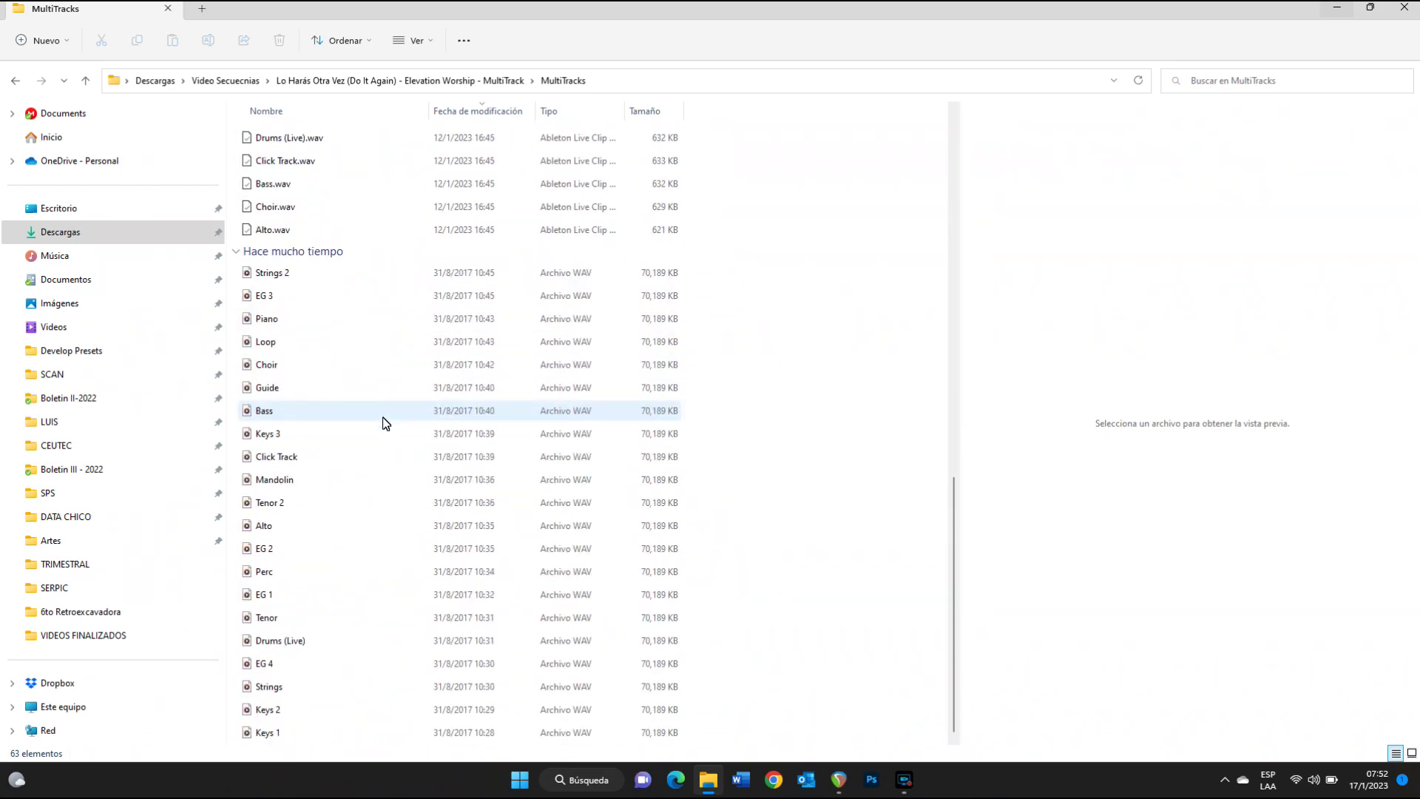
pyautogui.click(305, 277)
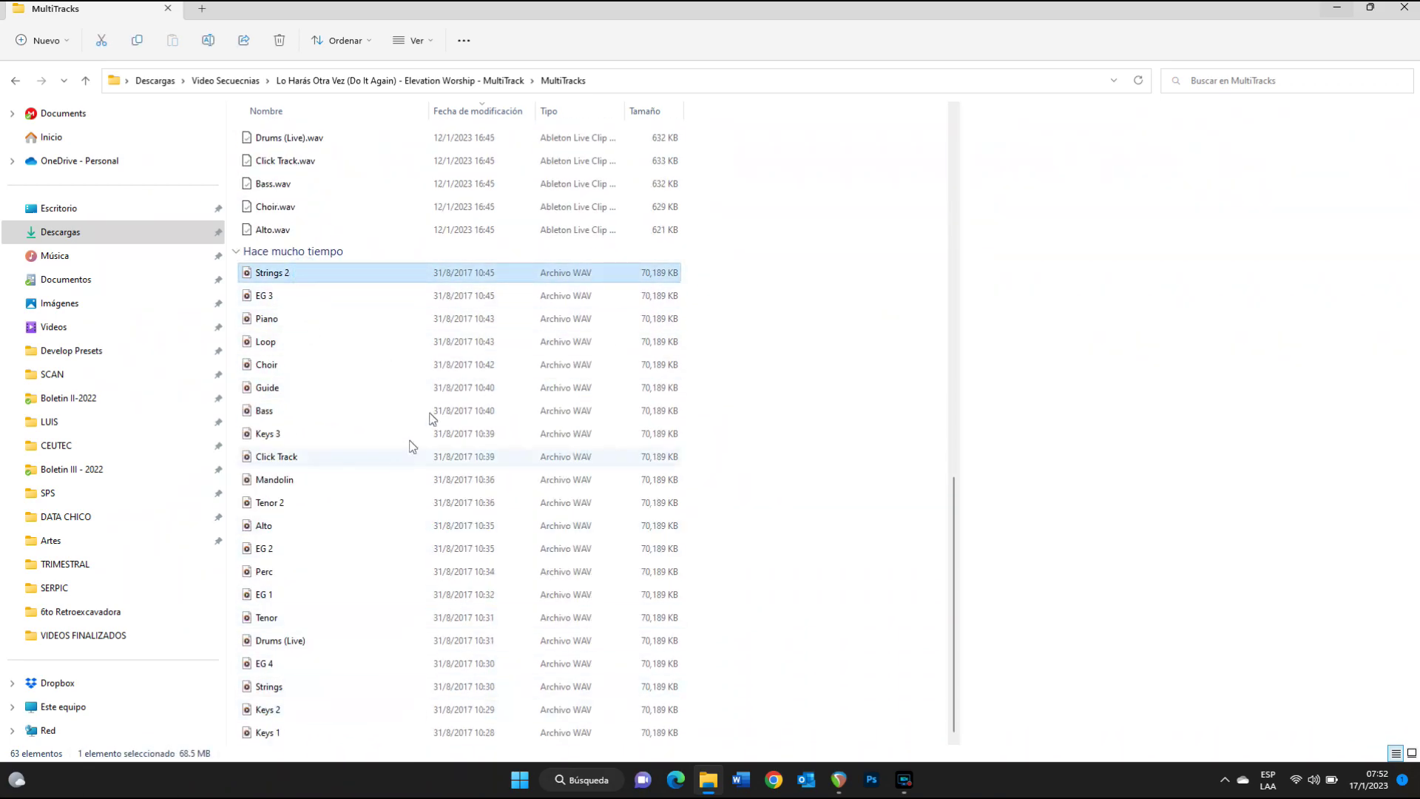
pyautogui.keyDown('shift'); pyautogui.click(322, 732); pyautogui.keyUp('shift')
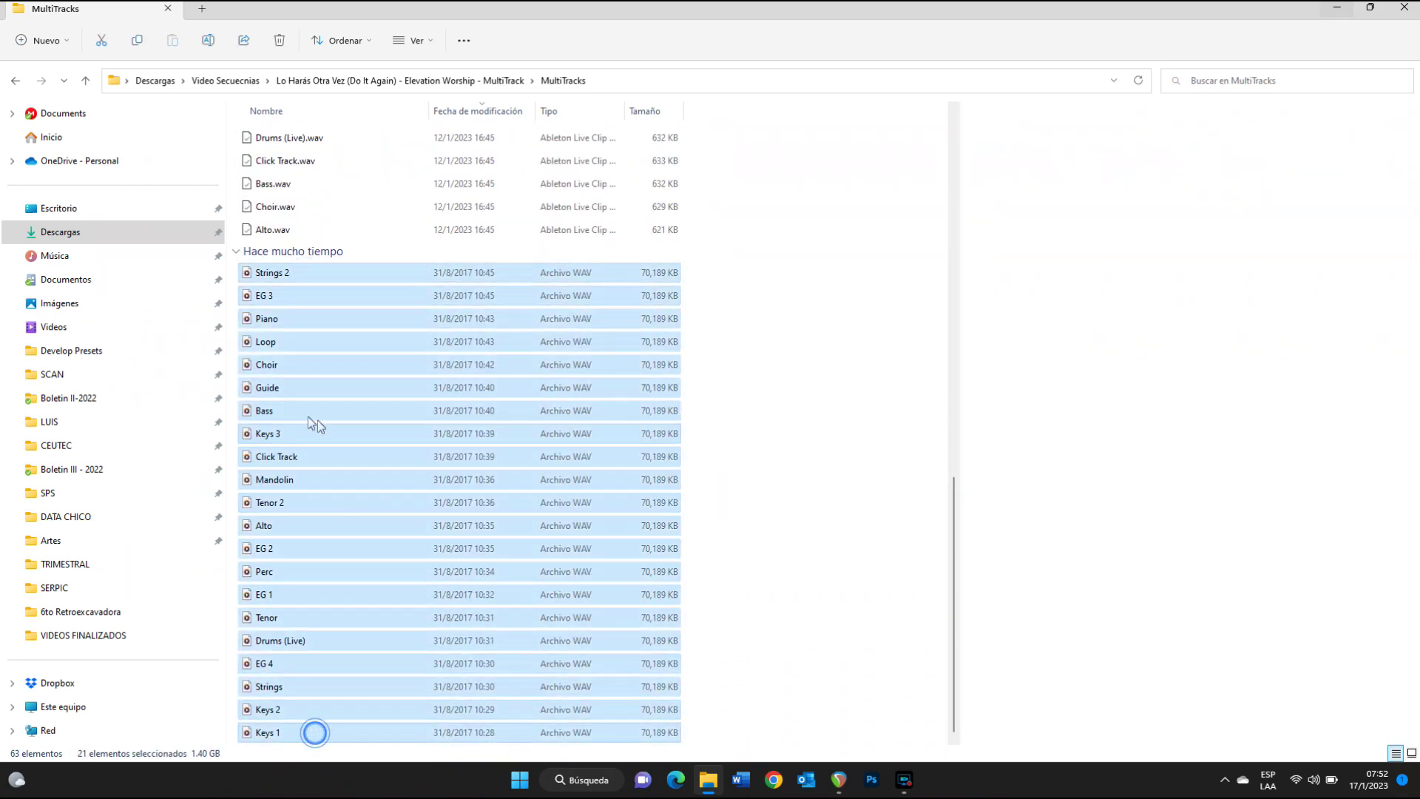
pyautogui.moveTo(289, 411); pyautogui.dragTo(269, 176)
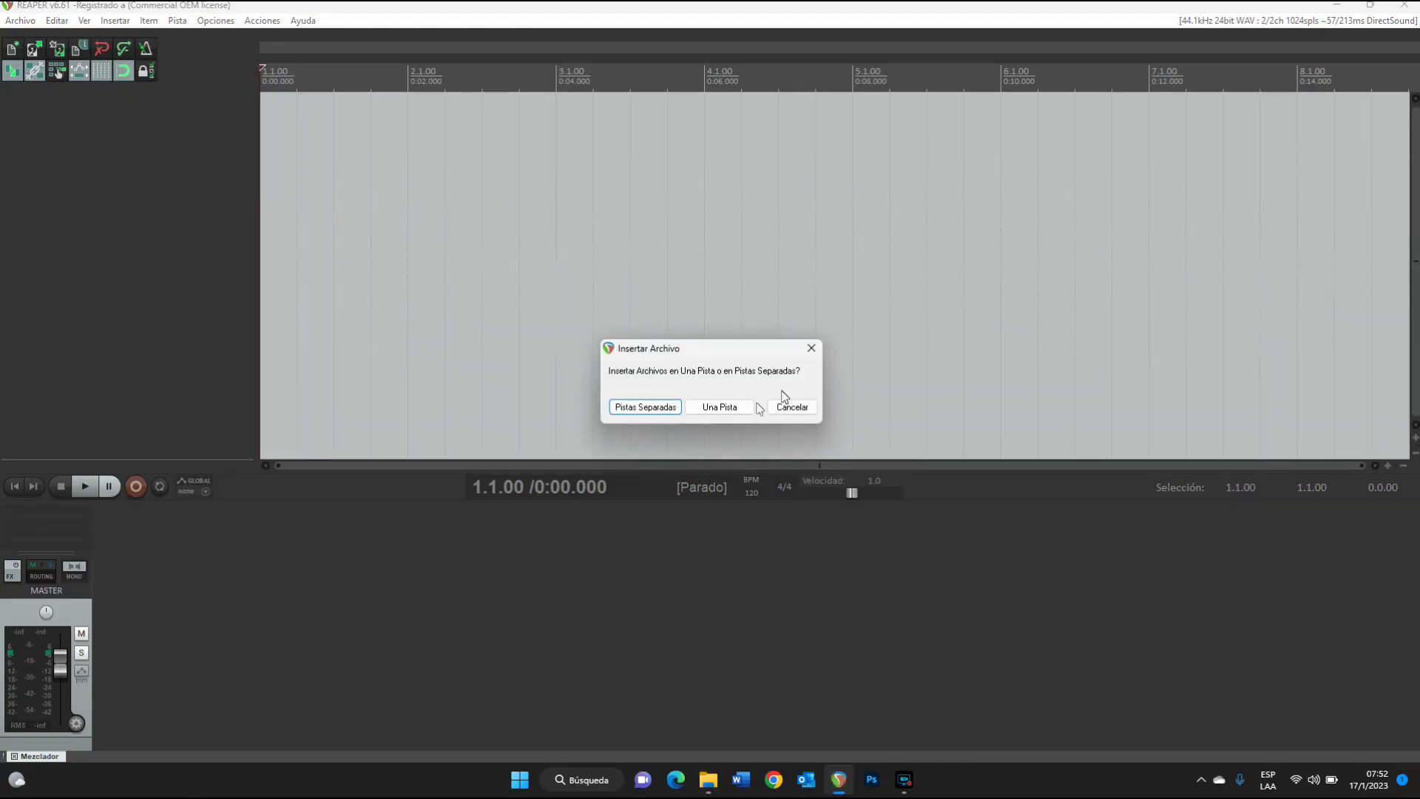
pyautogui.click(664, 412)
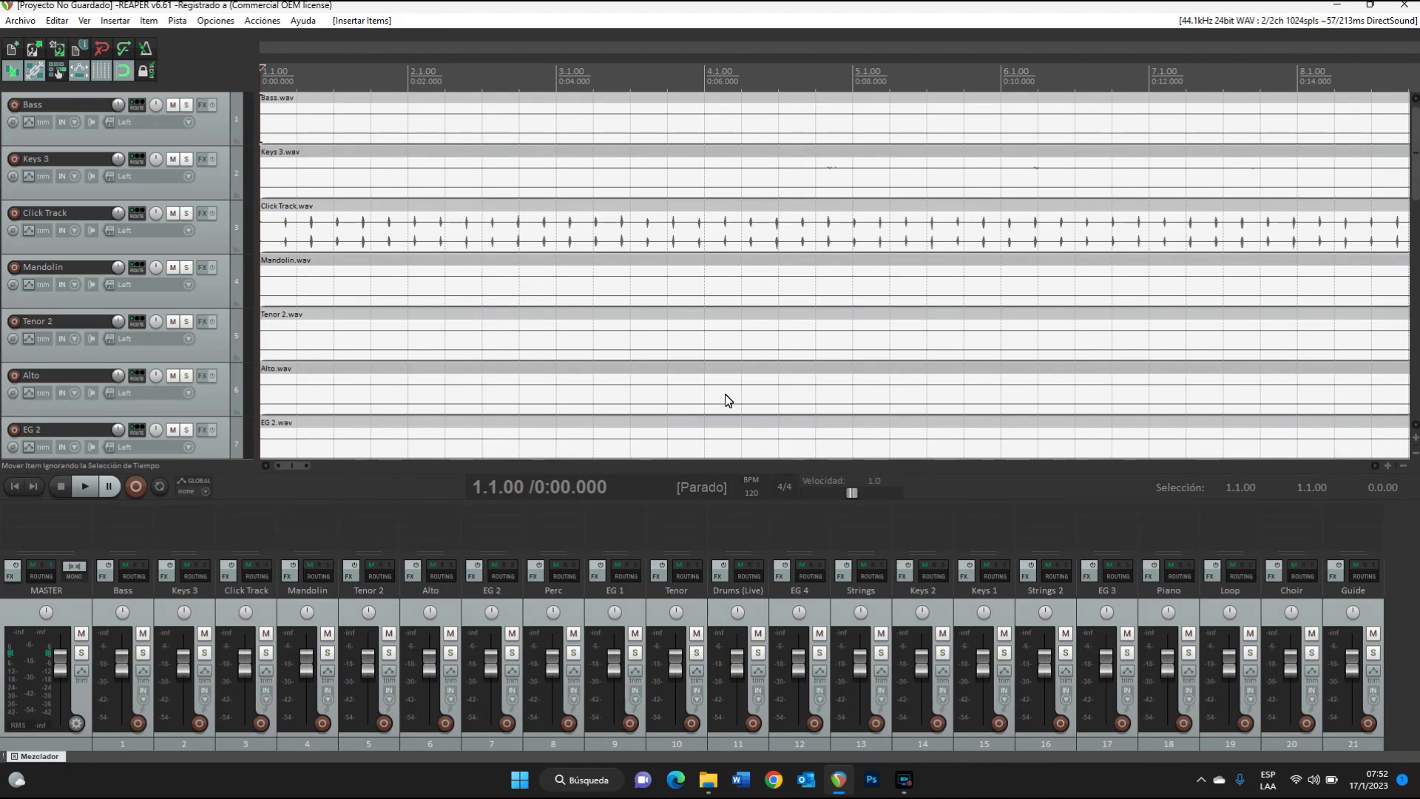
# - Add the "Lo Harás Otra Vez Do It Again" MP4 from the Video Secuecnias folder on a new track below Guide, starting at 1.1.00
pyautogui.scroll(-4, 760, 386)
pyautogui.scroll(-5, 224, 339)
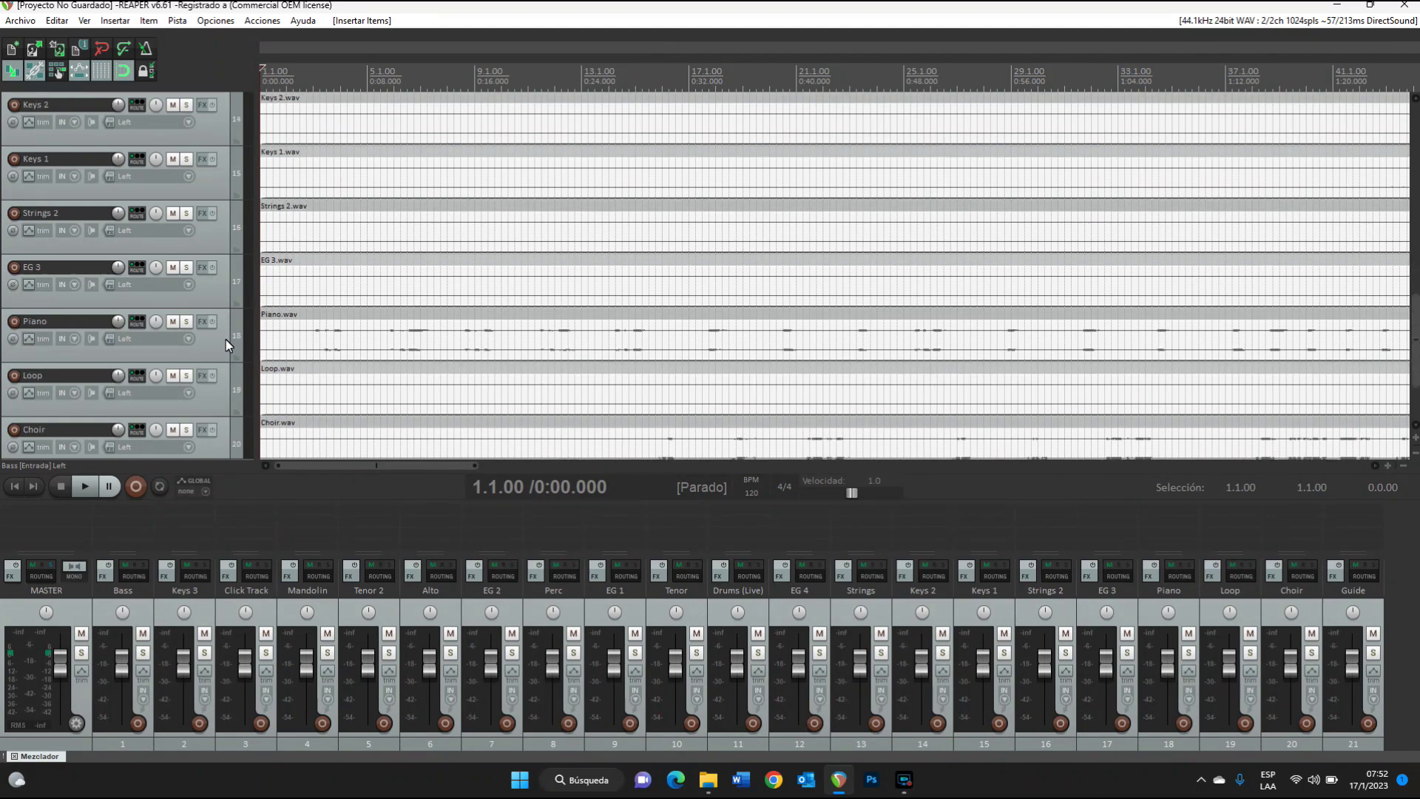
pyautogui.scroll(-3, 225, 340)
pyautogui.click(711, 785)
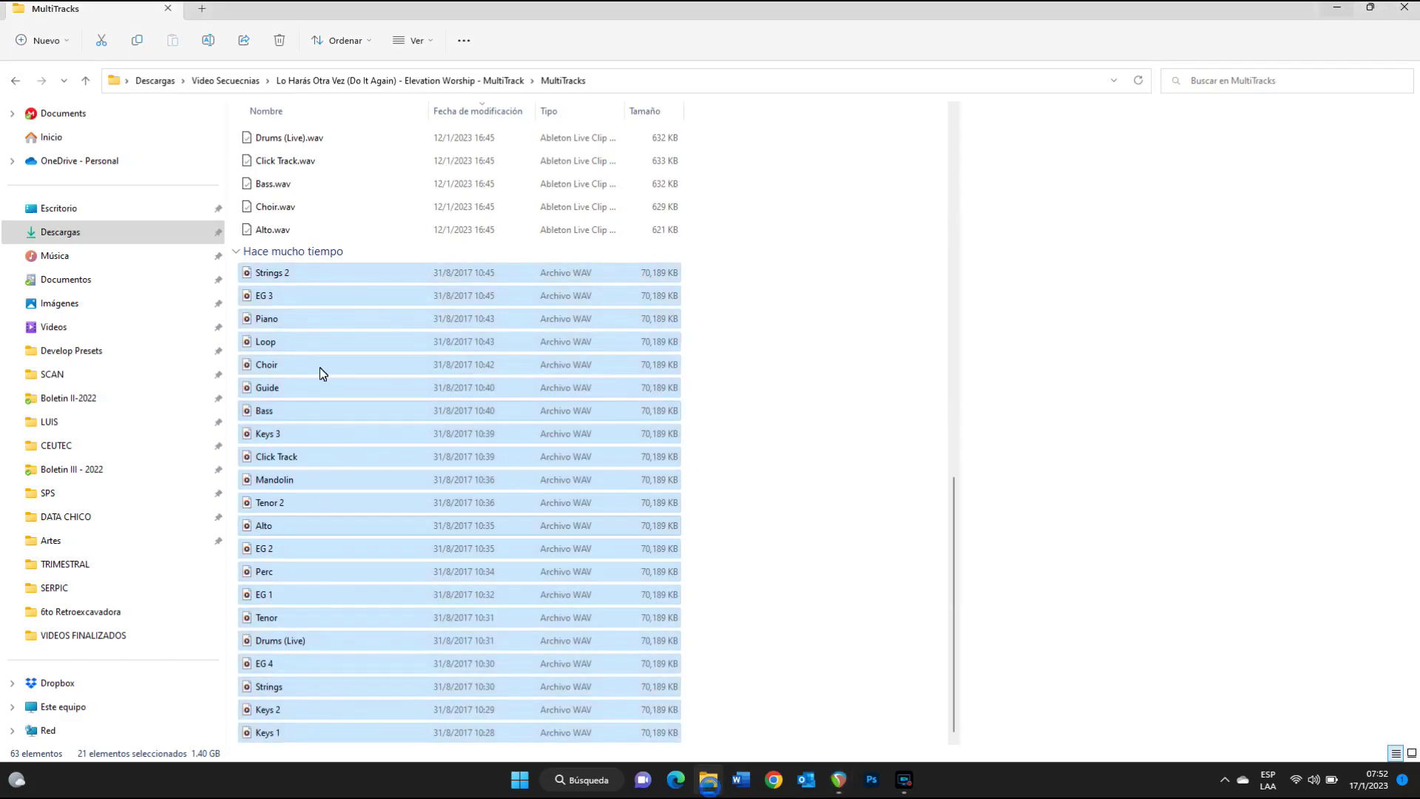
pyautogui.click(244, 83)
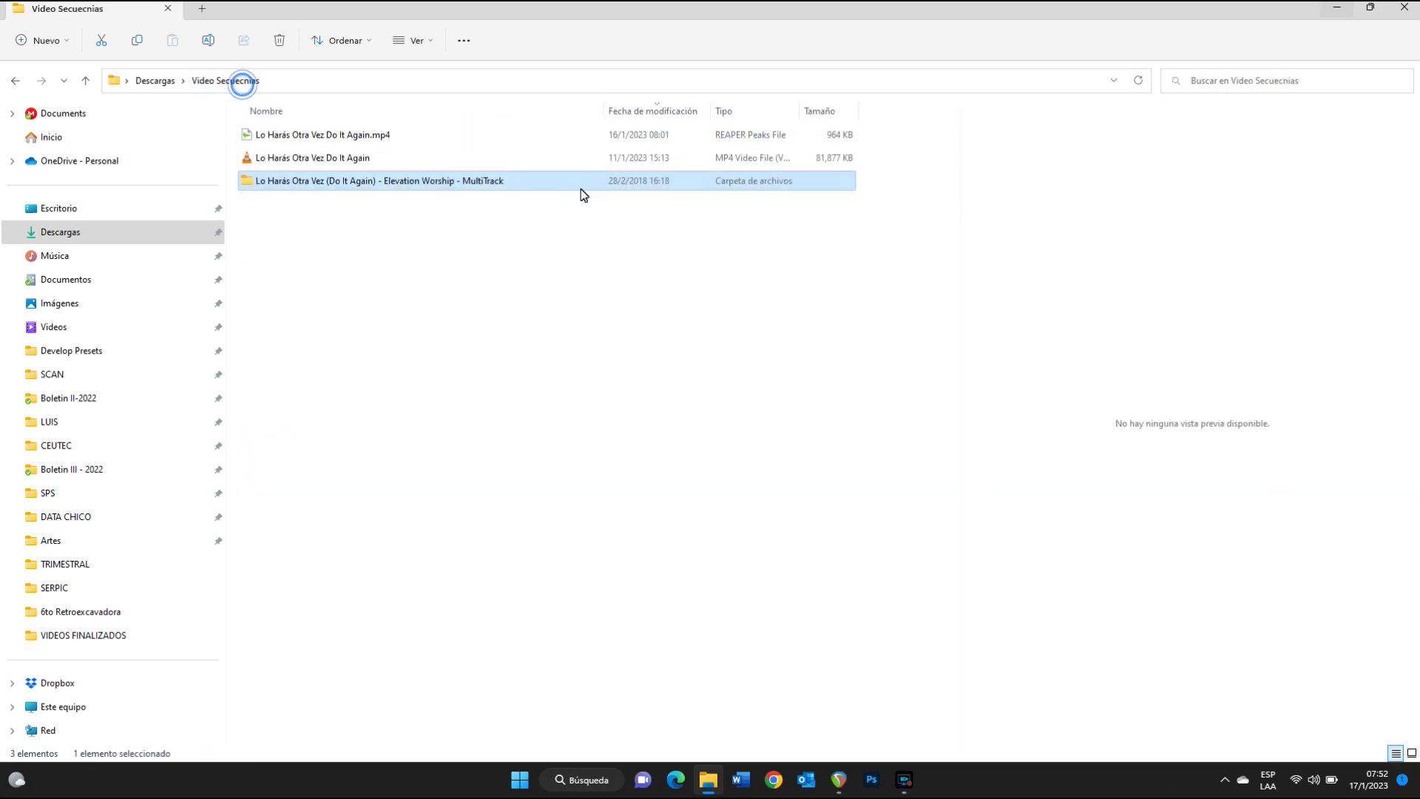
pyautogui.click(361, 158)
pyautogui.moveTo(297, 151); pyautogui.dragTo(668, 535)
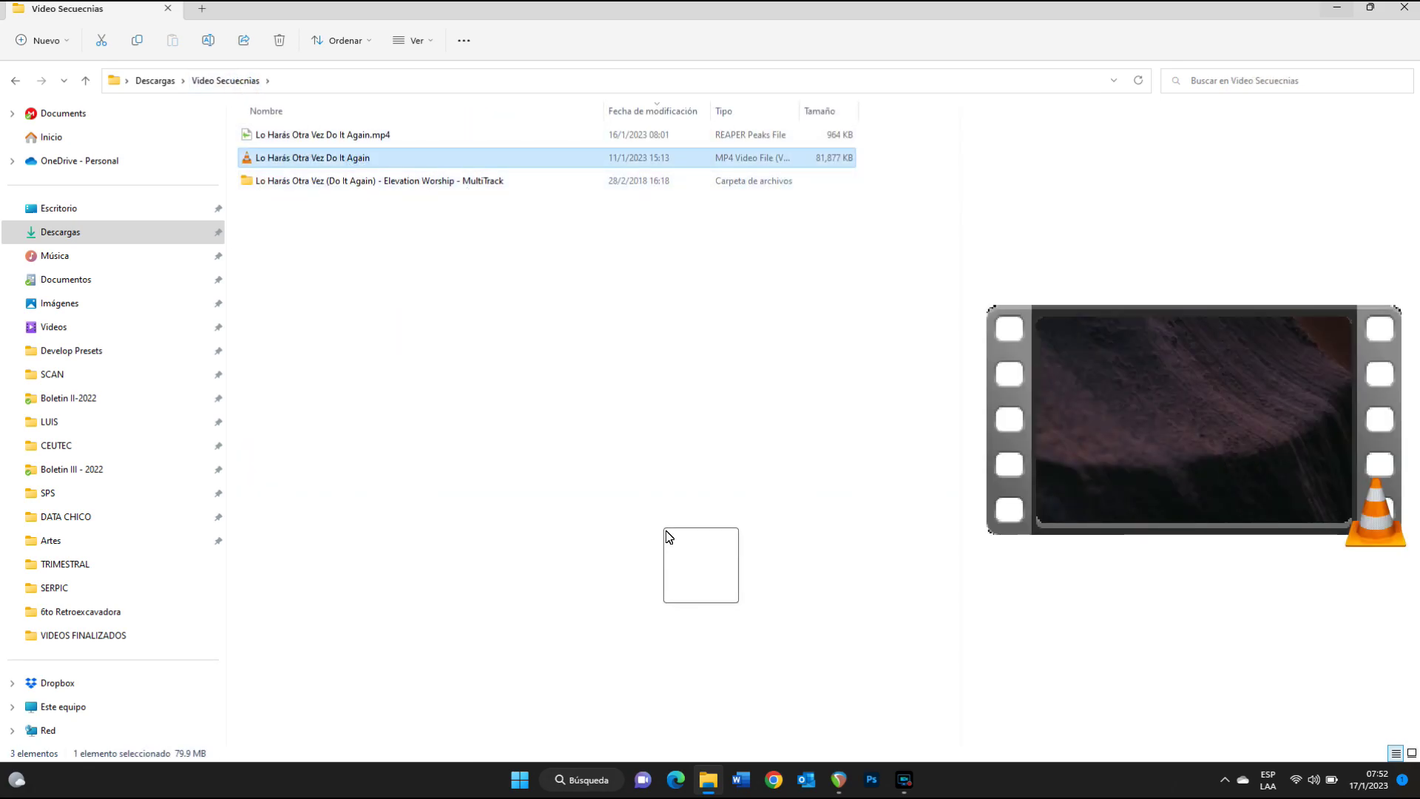
pyautogui.moveTo(668, 535); pyautogui.dragTo(314, 433)
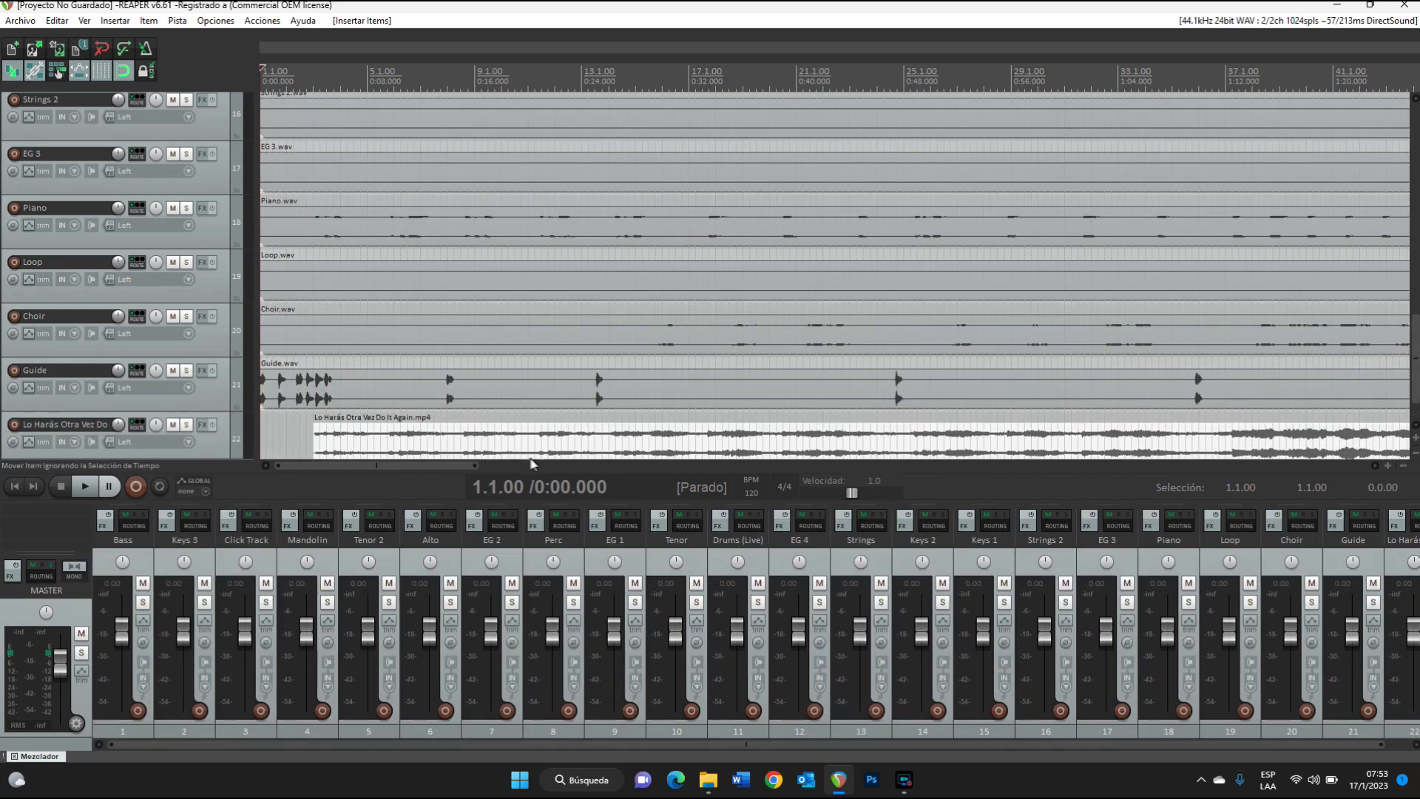
pyautogui.moveTo(595, 452); pyautogui.dragTo(444, 416)
# - Solo the video's track and, with snapping turned off, shift its clip to start at about 0:01.6
pyautogui.scroll(8, 534, 341)
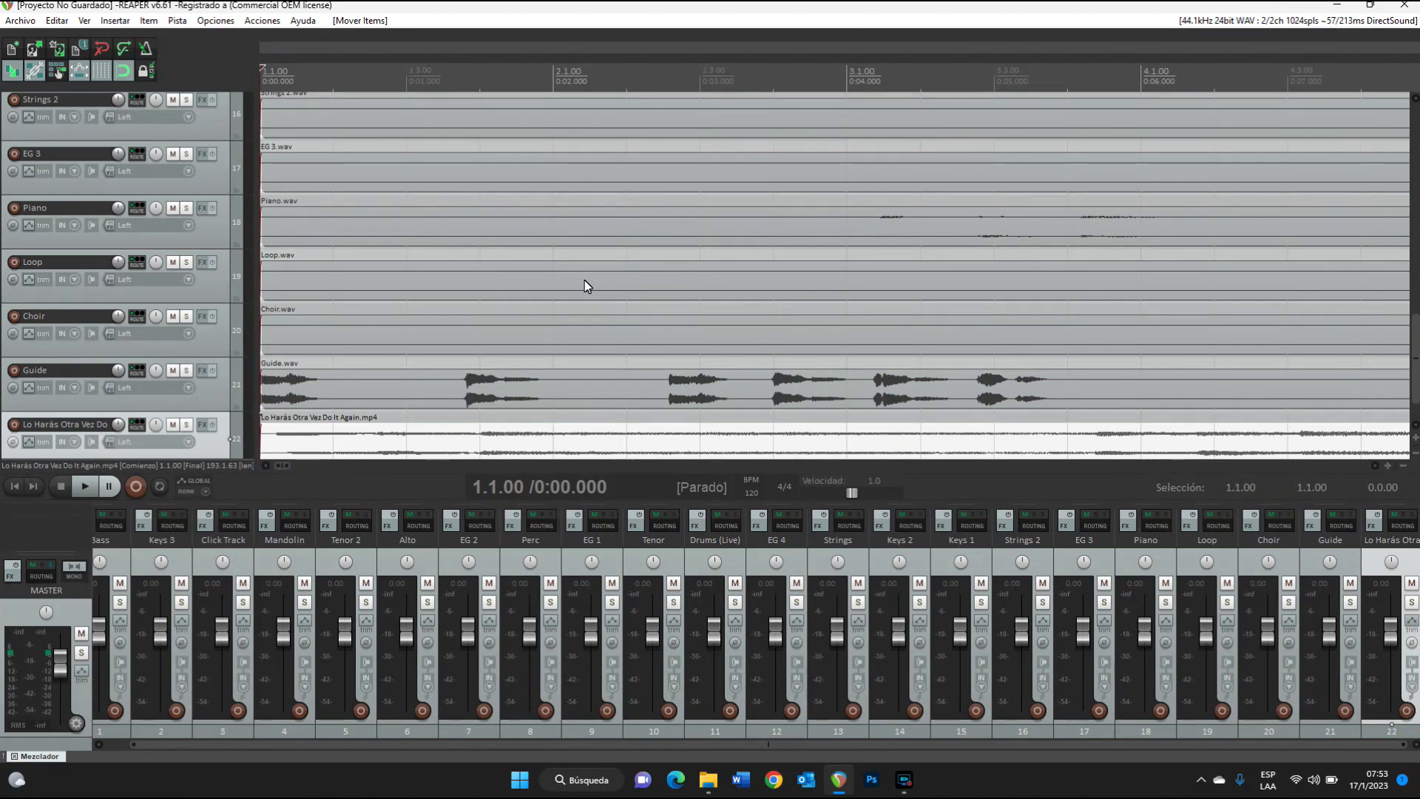
pyautogui.scroll(-2, 220, 278)
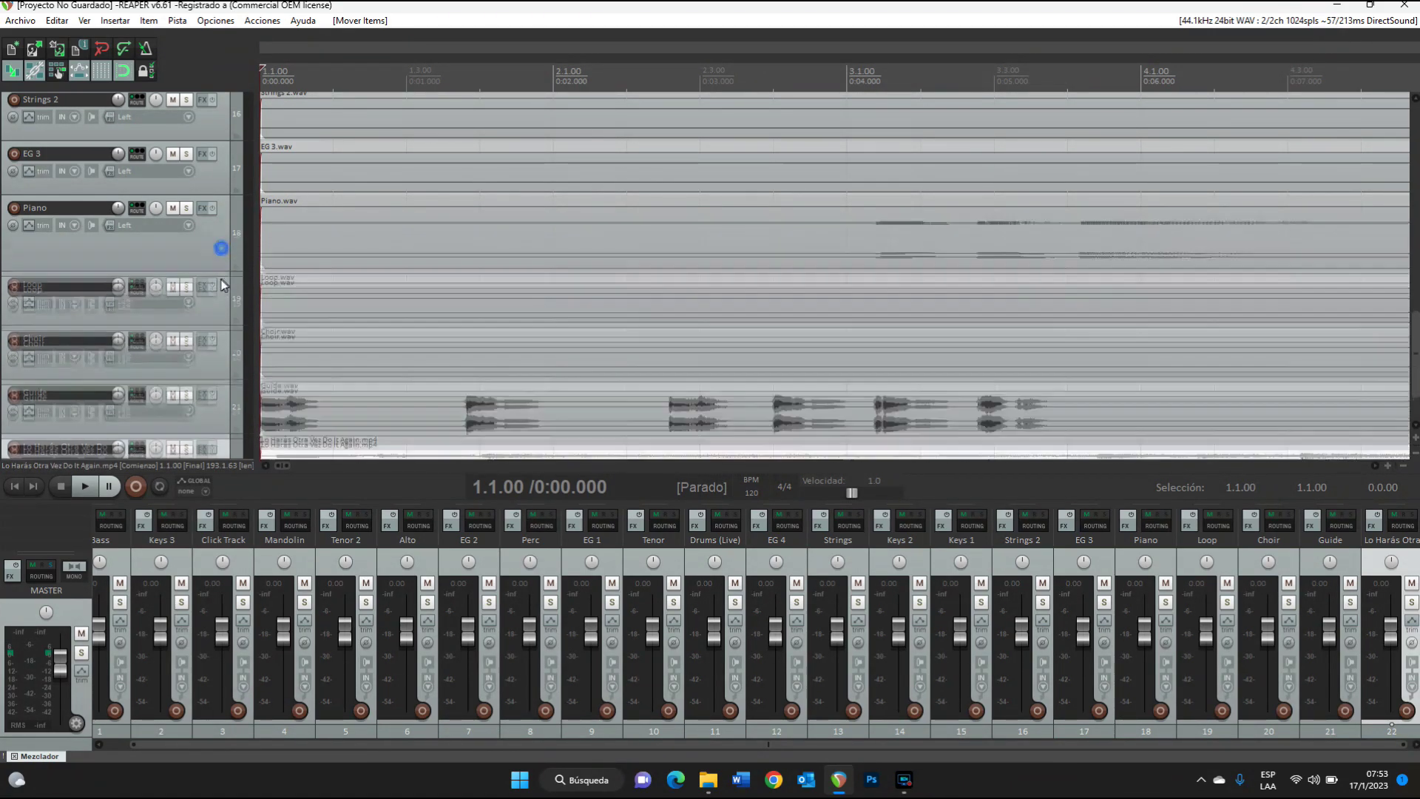
pyautogui.scroll(-3, 218, 318)
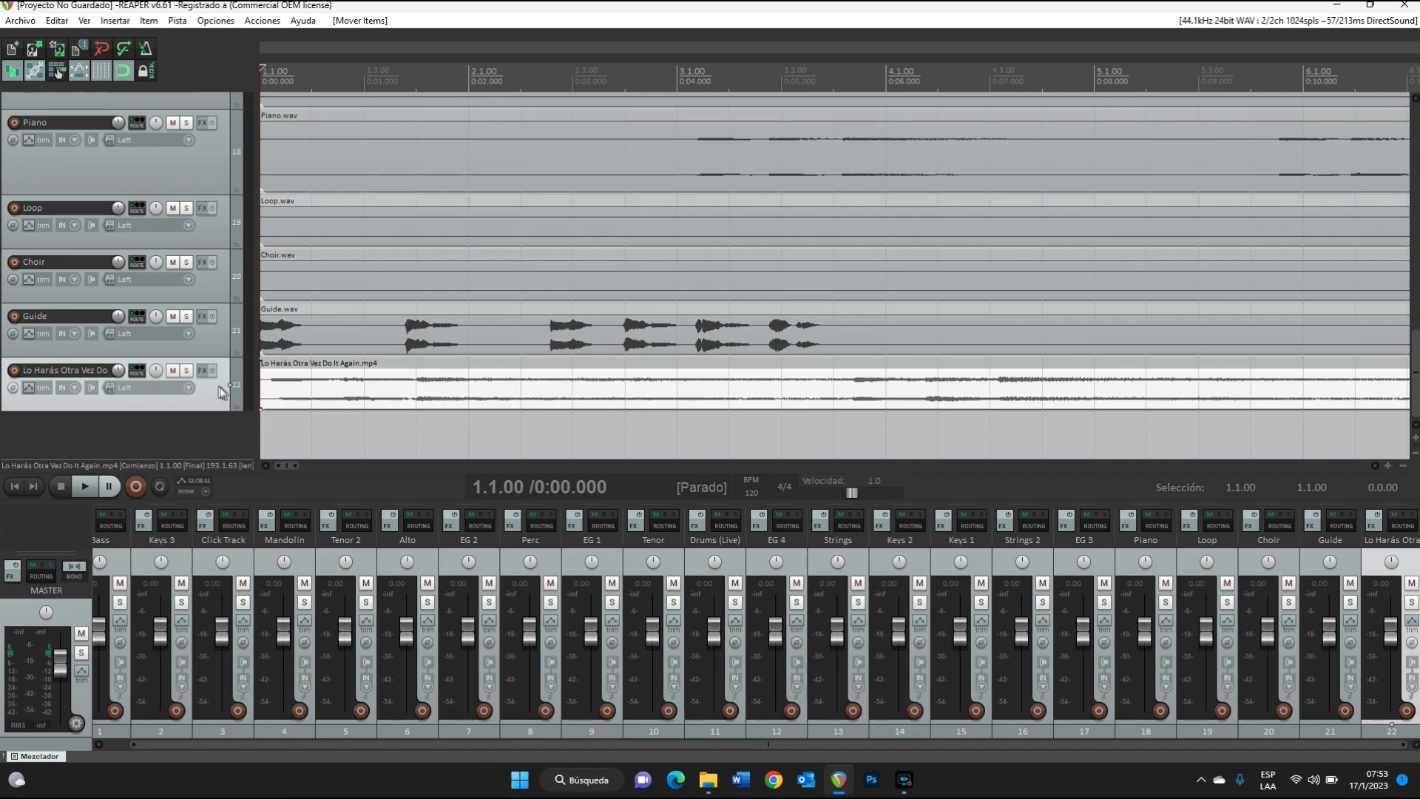
pyautogui.click(185, 374)
pyautogui.moveTo(286, 383); pyautogui.dragTo(432, 388)
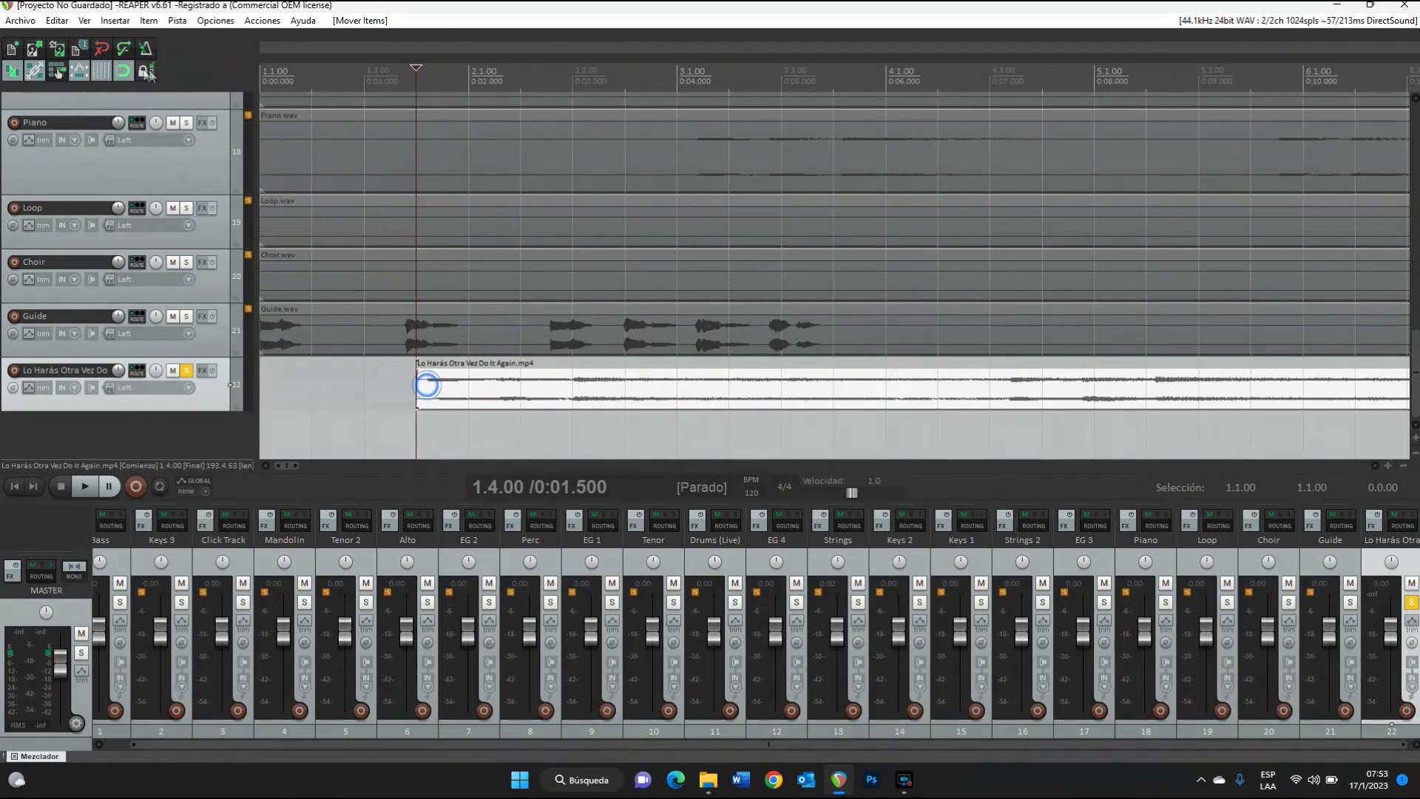
pyautogui.moveTo(542, 400); pyautogui.dragTo(554, 399)
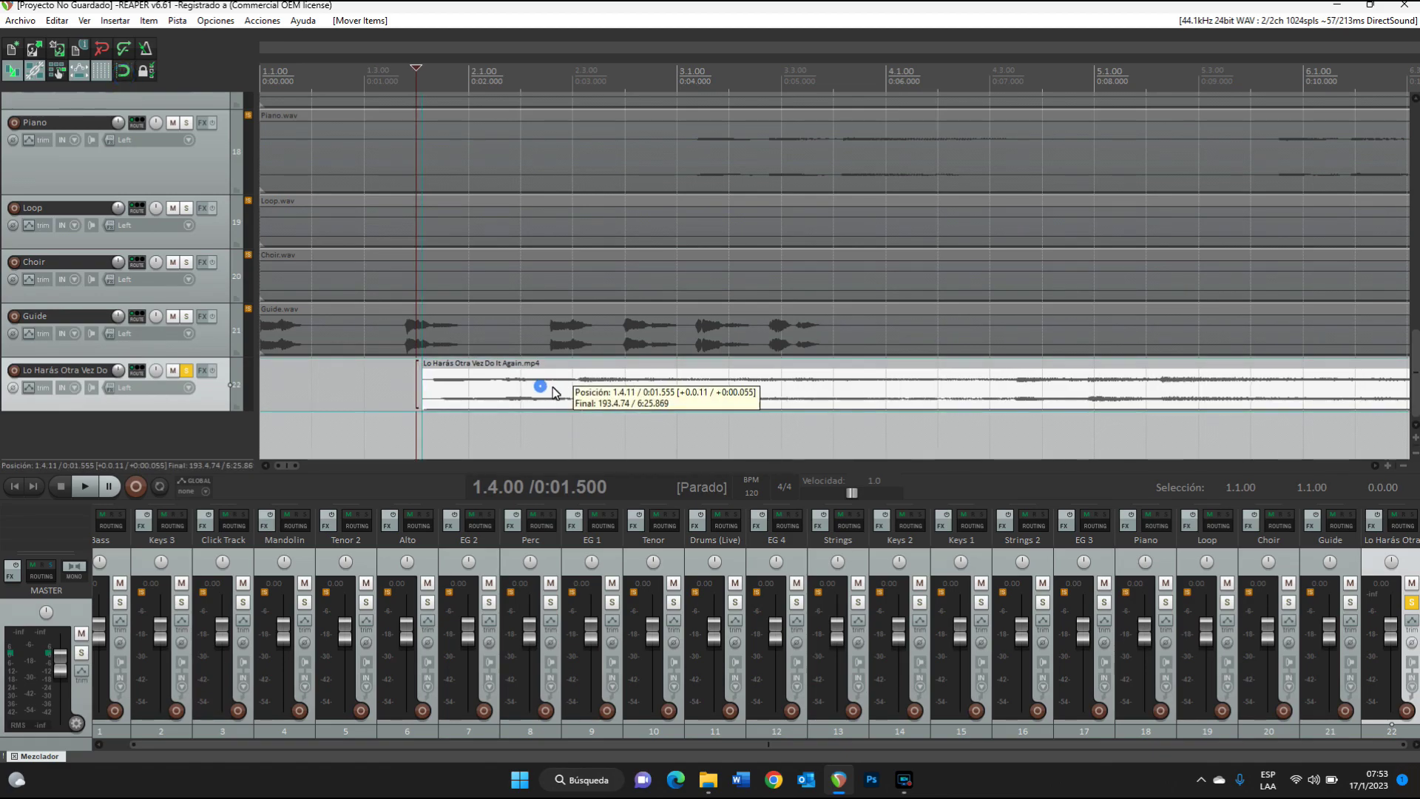
# - Listen to the soloed video track from the start of its clip
pyautogui.click(429, 427)
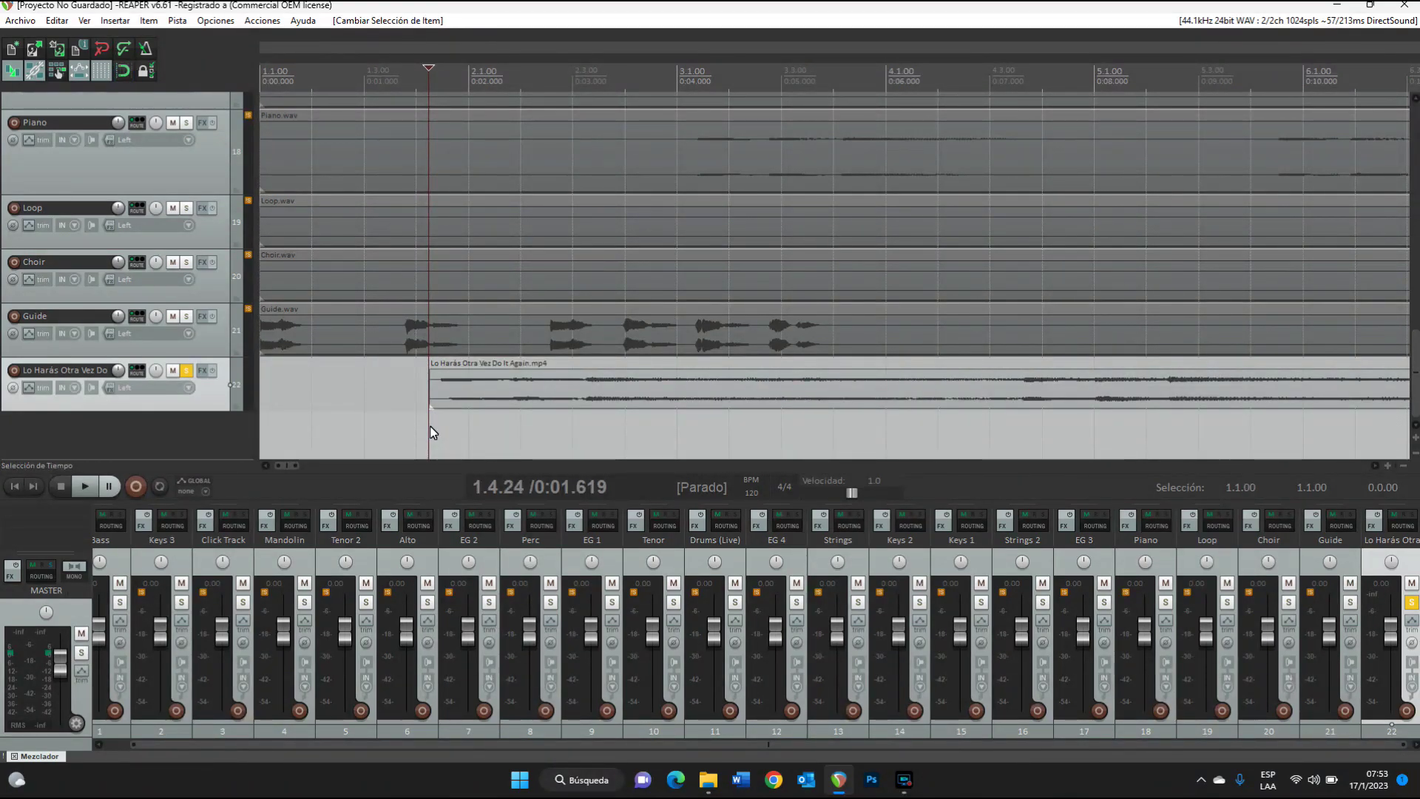
pyautogui.press('space')
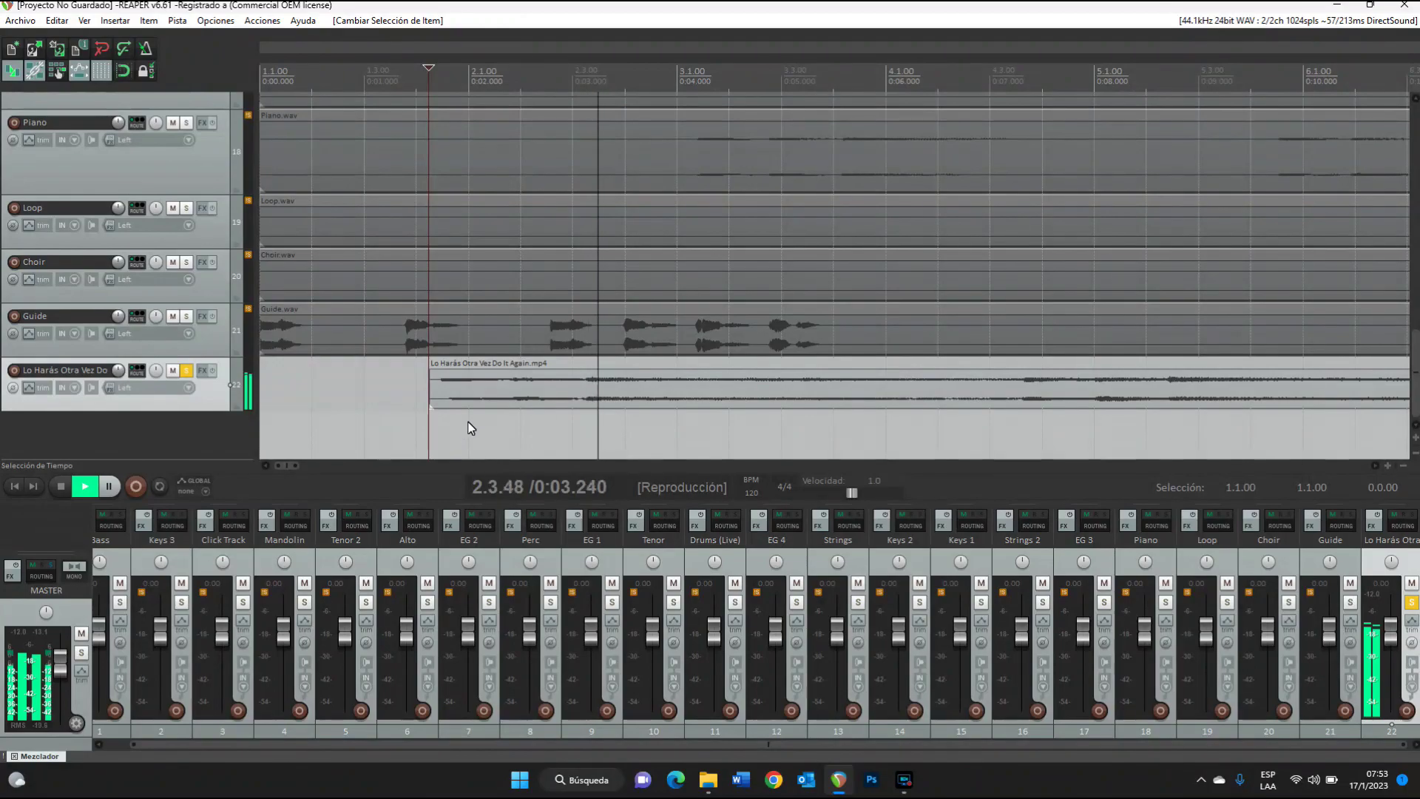
pyautogui.press('space')
# - Solo the Piano track in place of the video track and listen to its entrance from about 0:04
pyautogui.click(190, 123)
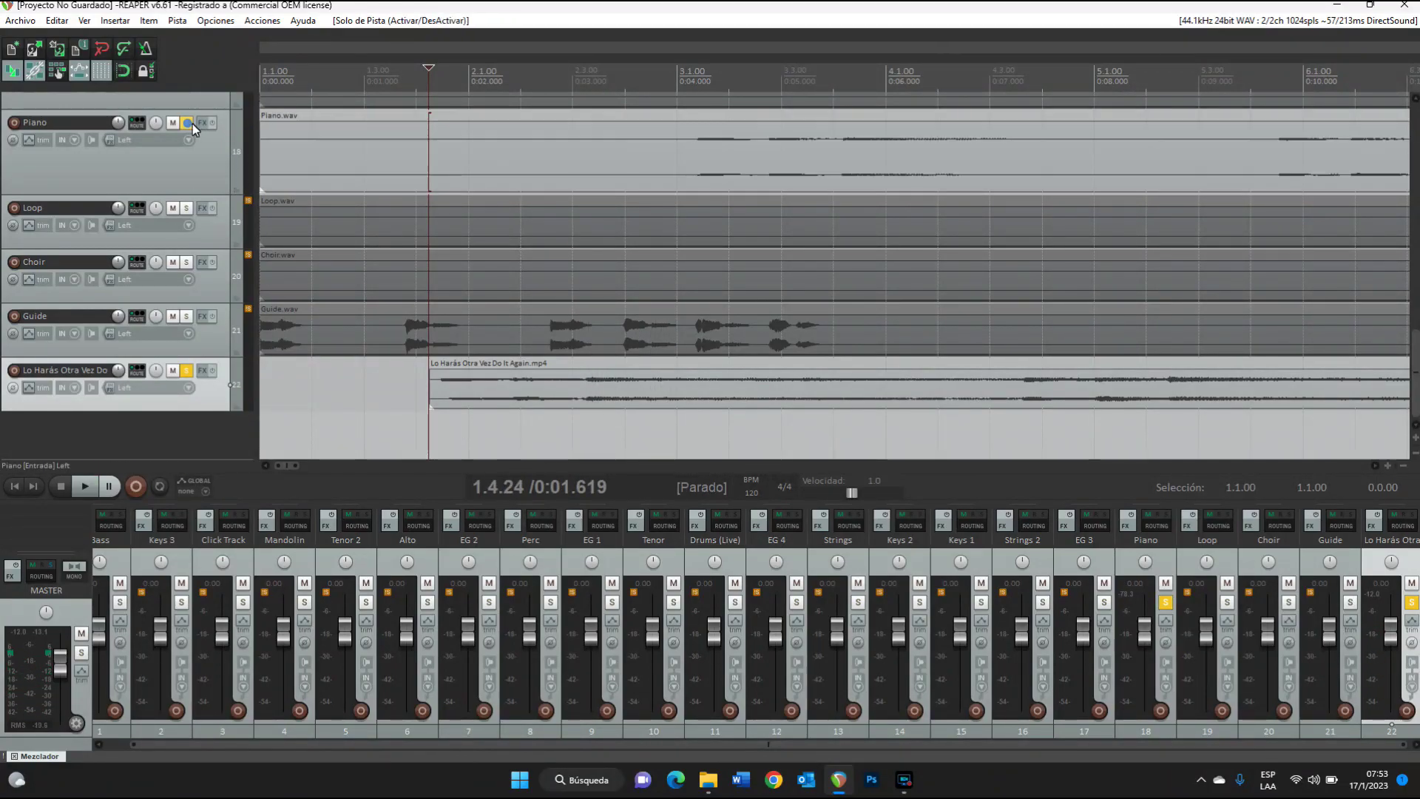
pyautogui.click(190, 374)
pyautogui.press('space')
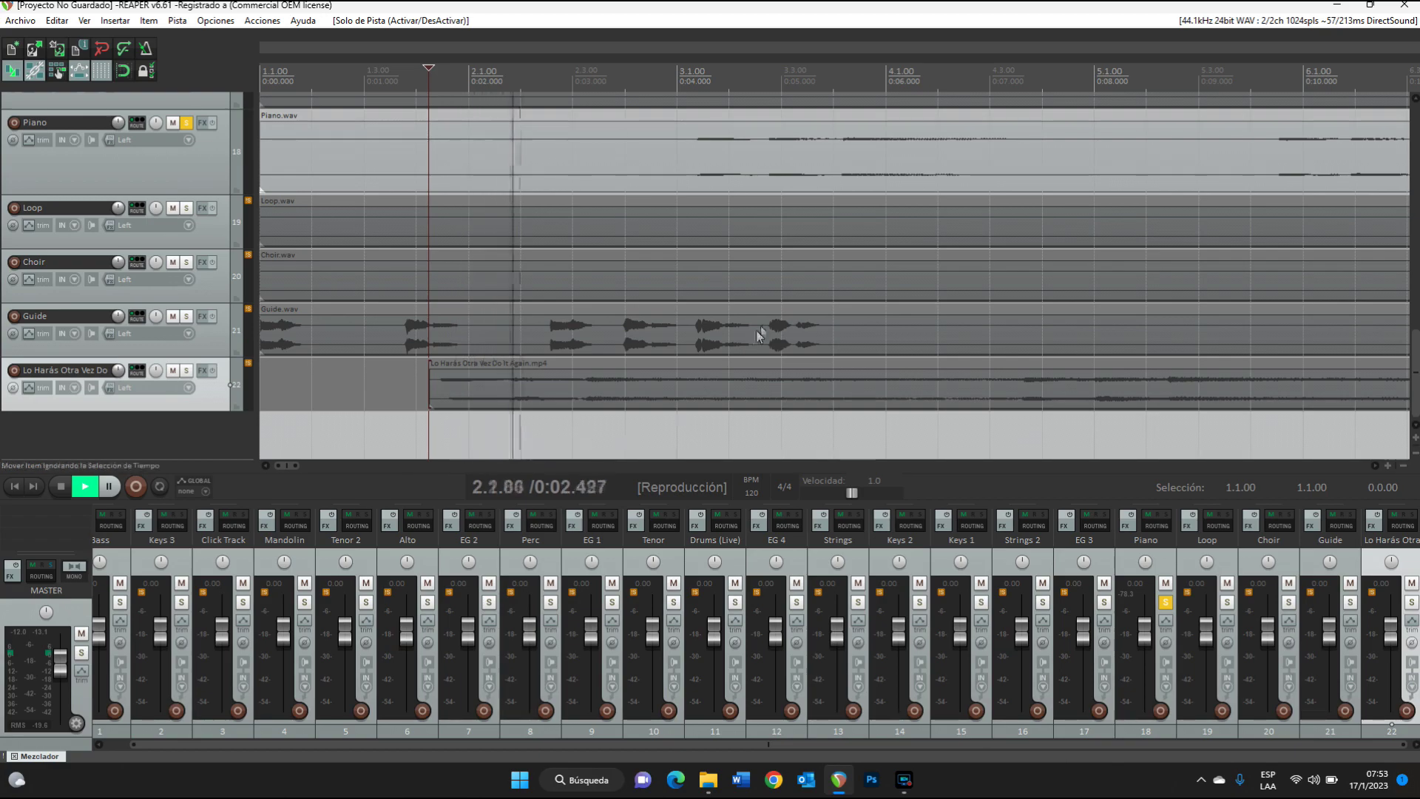
pyautogui.click(681, 377)
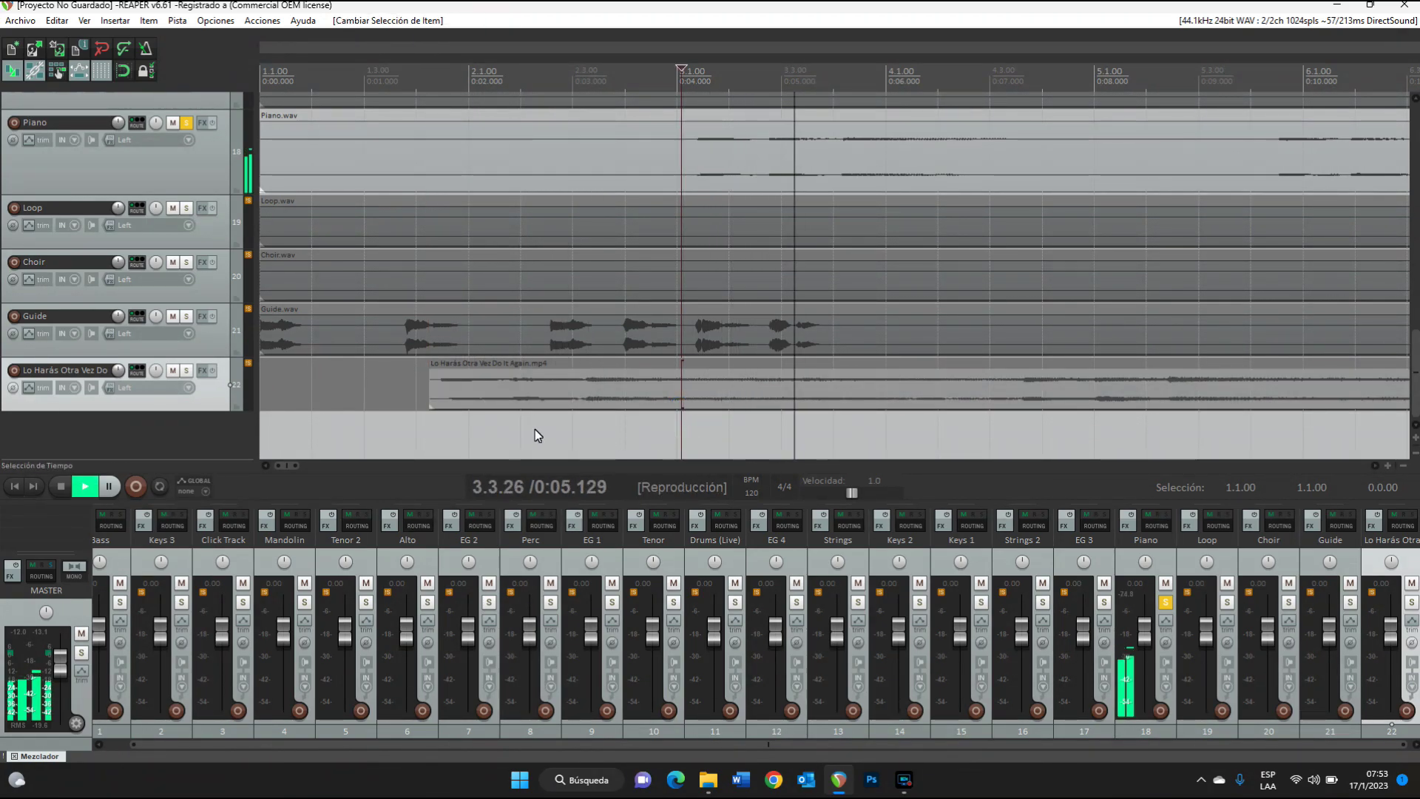
pyautogui.press('space')
# - Move the video clip to start at 3.1.11 near the piano's entrance, and unsolo Piano to play all tracks together
pyautogui.moveTo(525, 396); pyautogui.dragTo(782, 404)
pyautogui.click(738, 392)
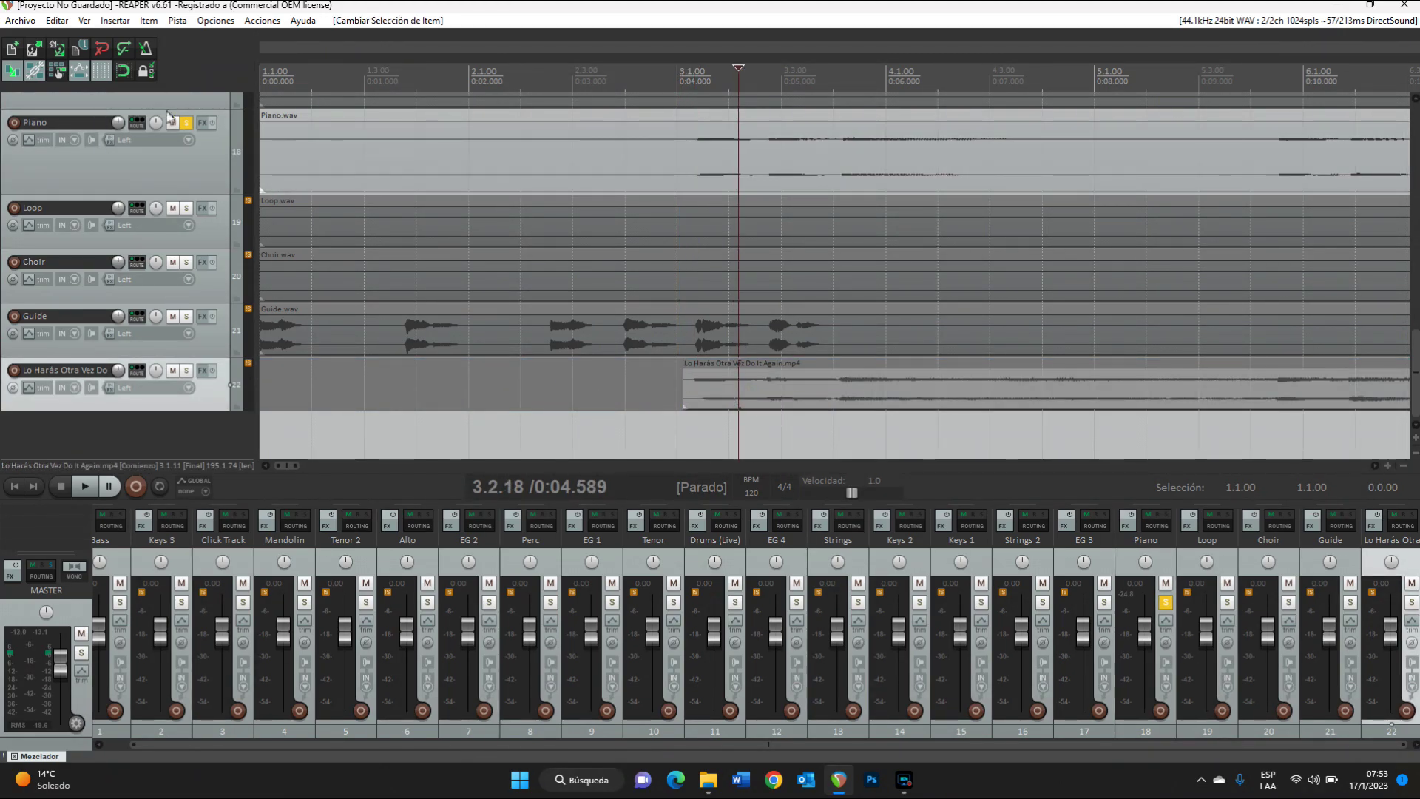
pyautogui.click(186, 123)
pyautogui.press('space')
pyautogui.scroll(-5, 987, 402)
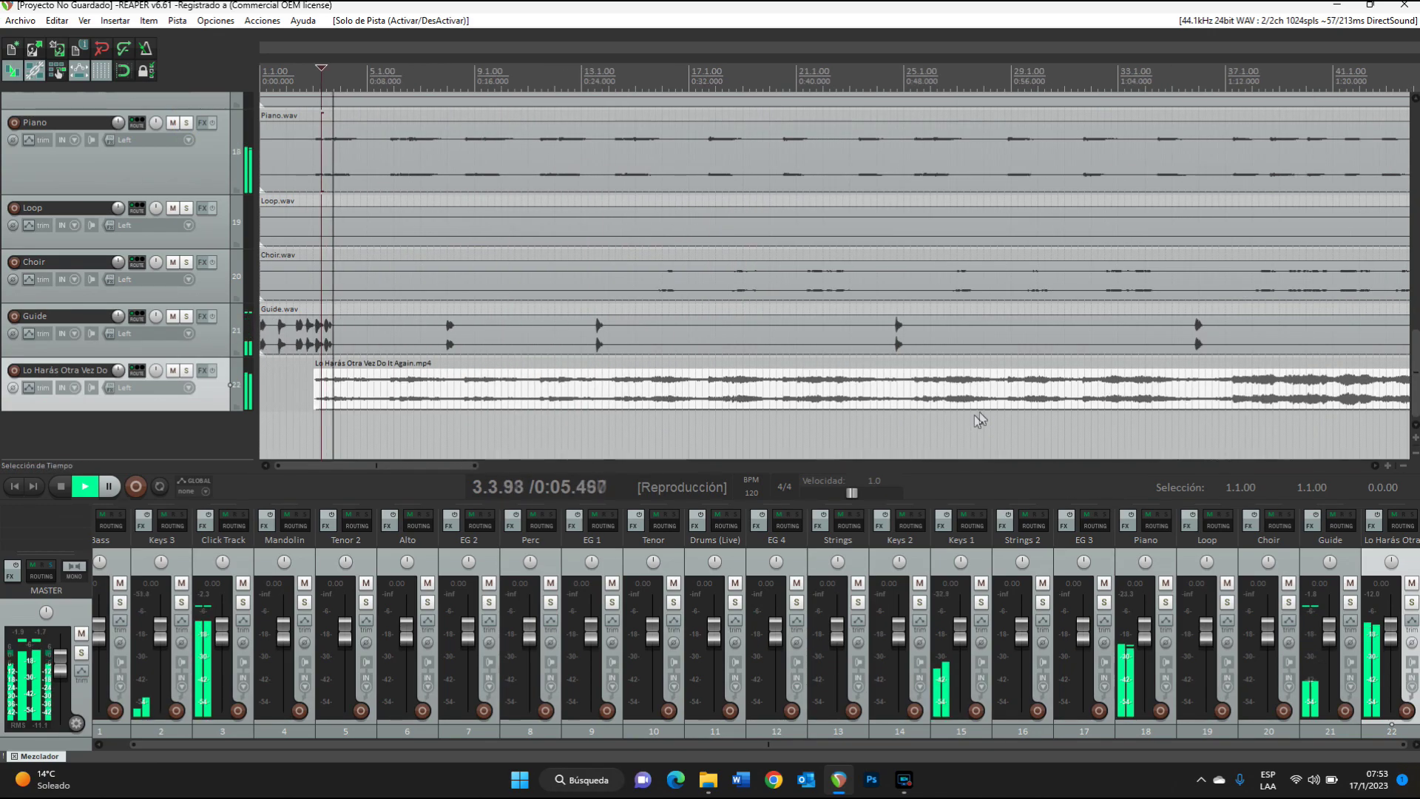
pyautogui.hotkey('ctrl', 'space')
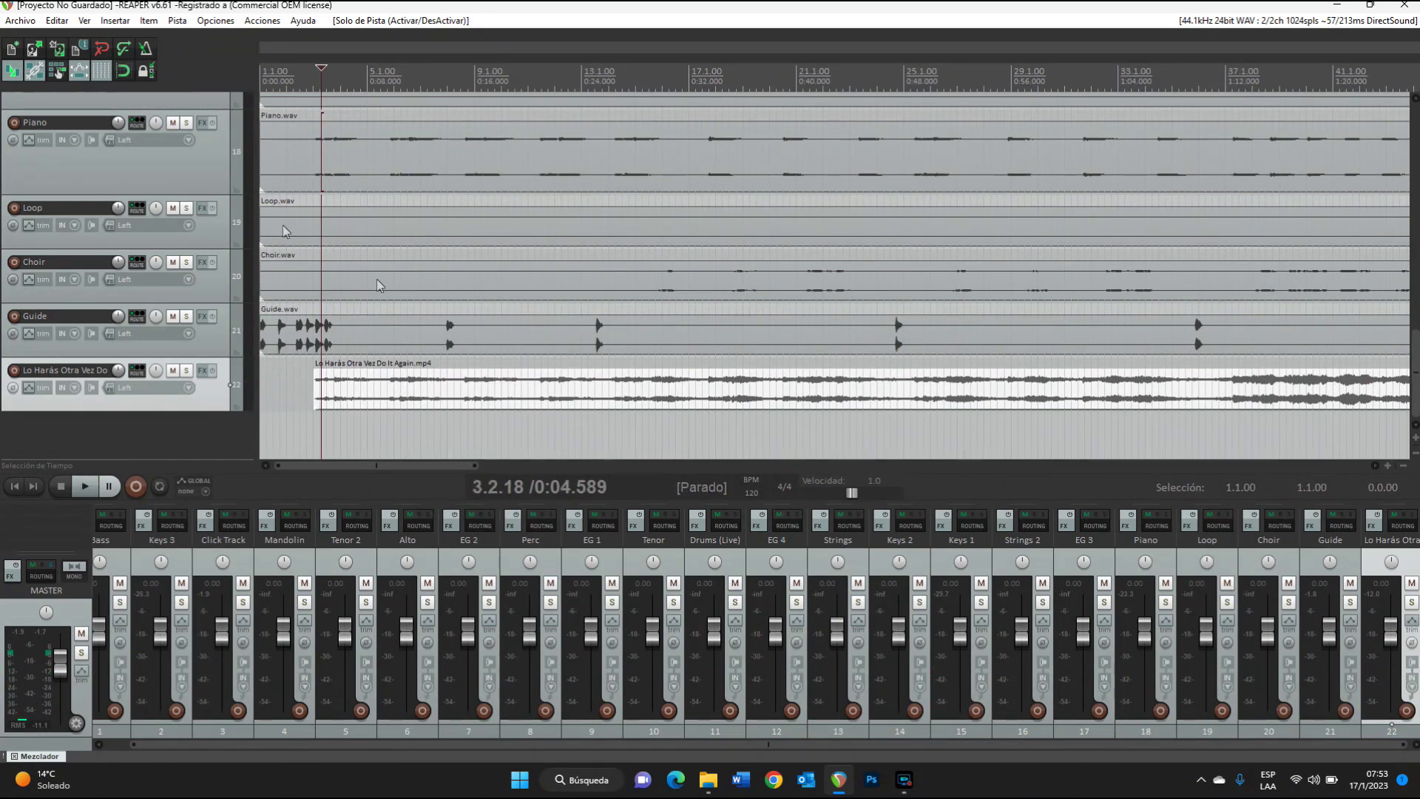
# - Show the video window, set the edit cursor just before the video clip, and shift the window clear of the clip's start
pyautogui.click(85, 20)
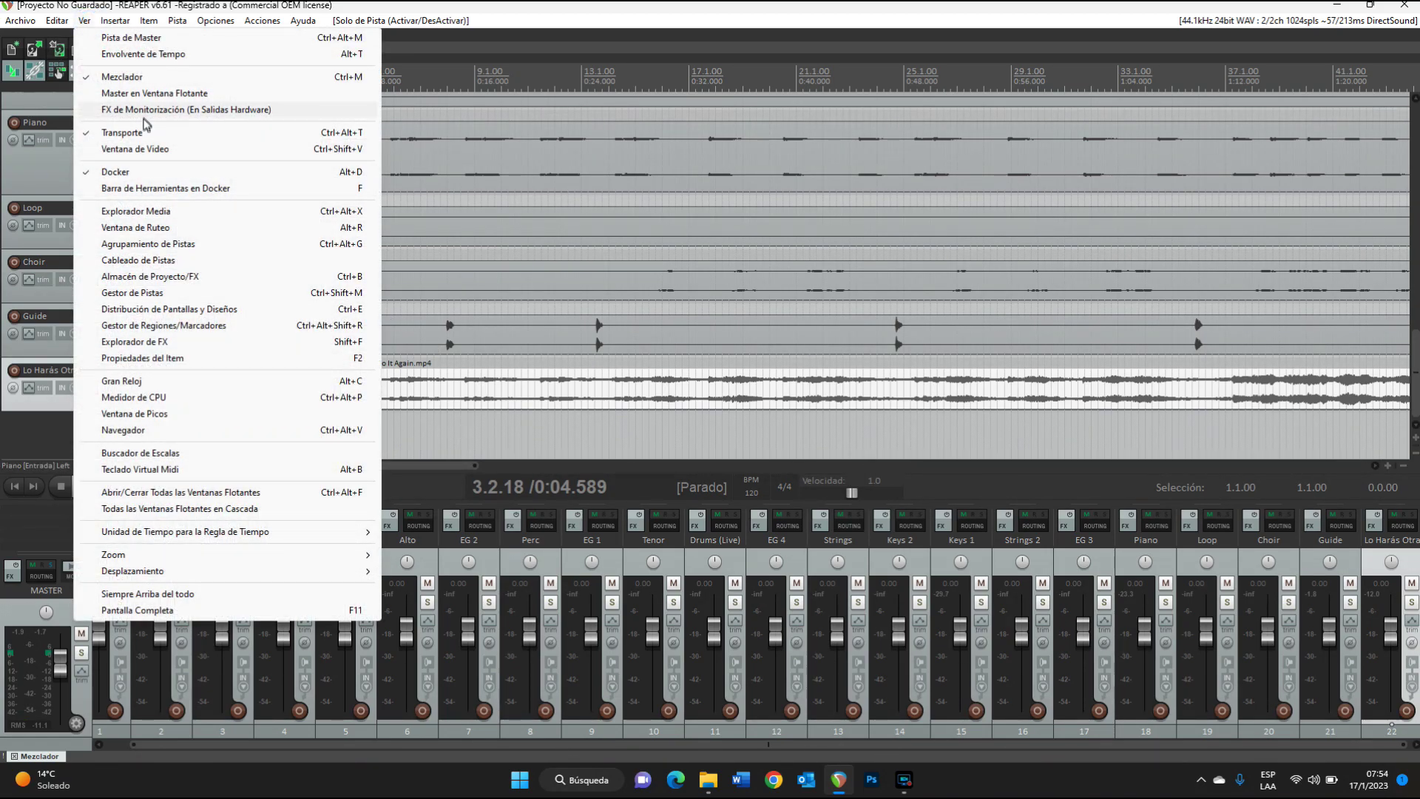
pyautogui.click(350, 152)
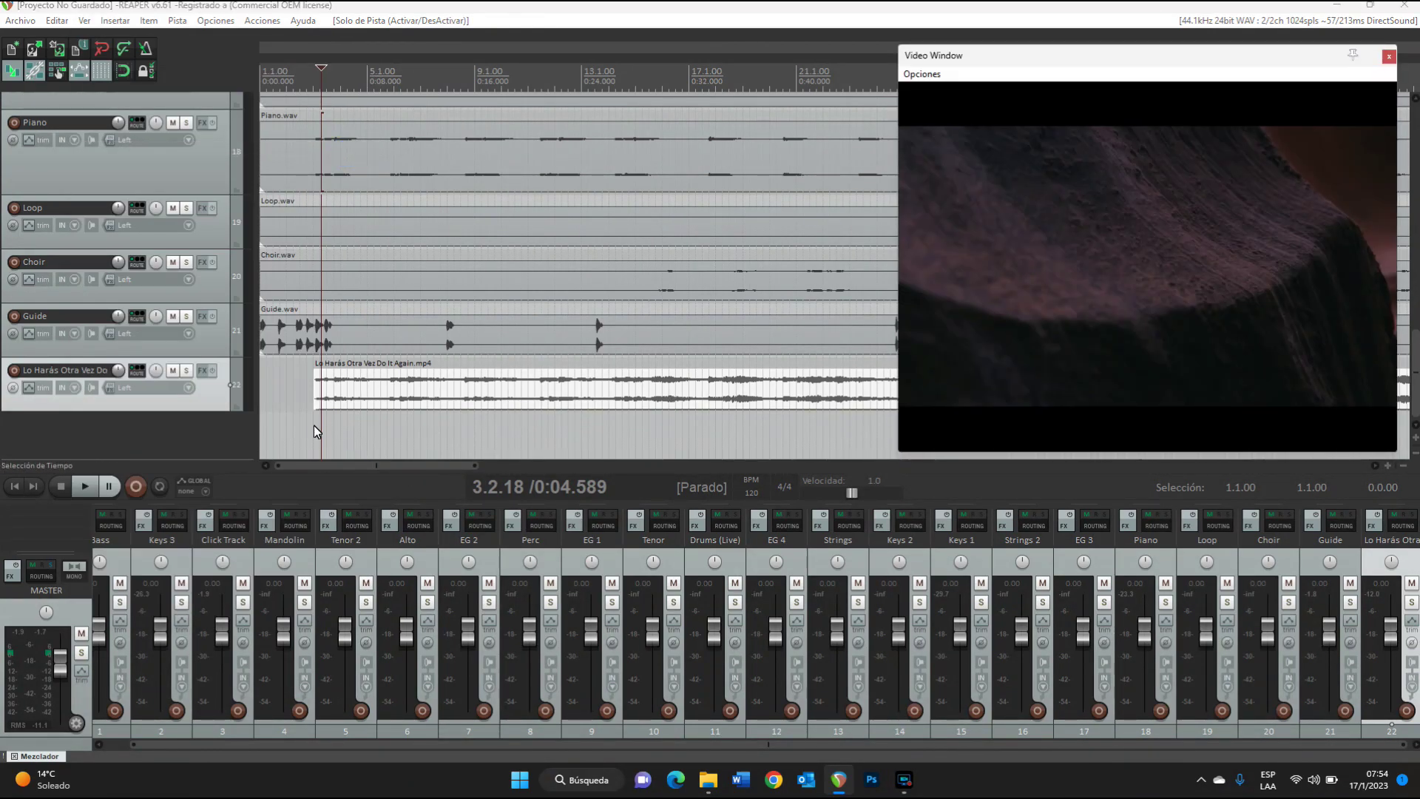
pyautogui.click(314, 425)
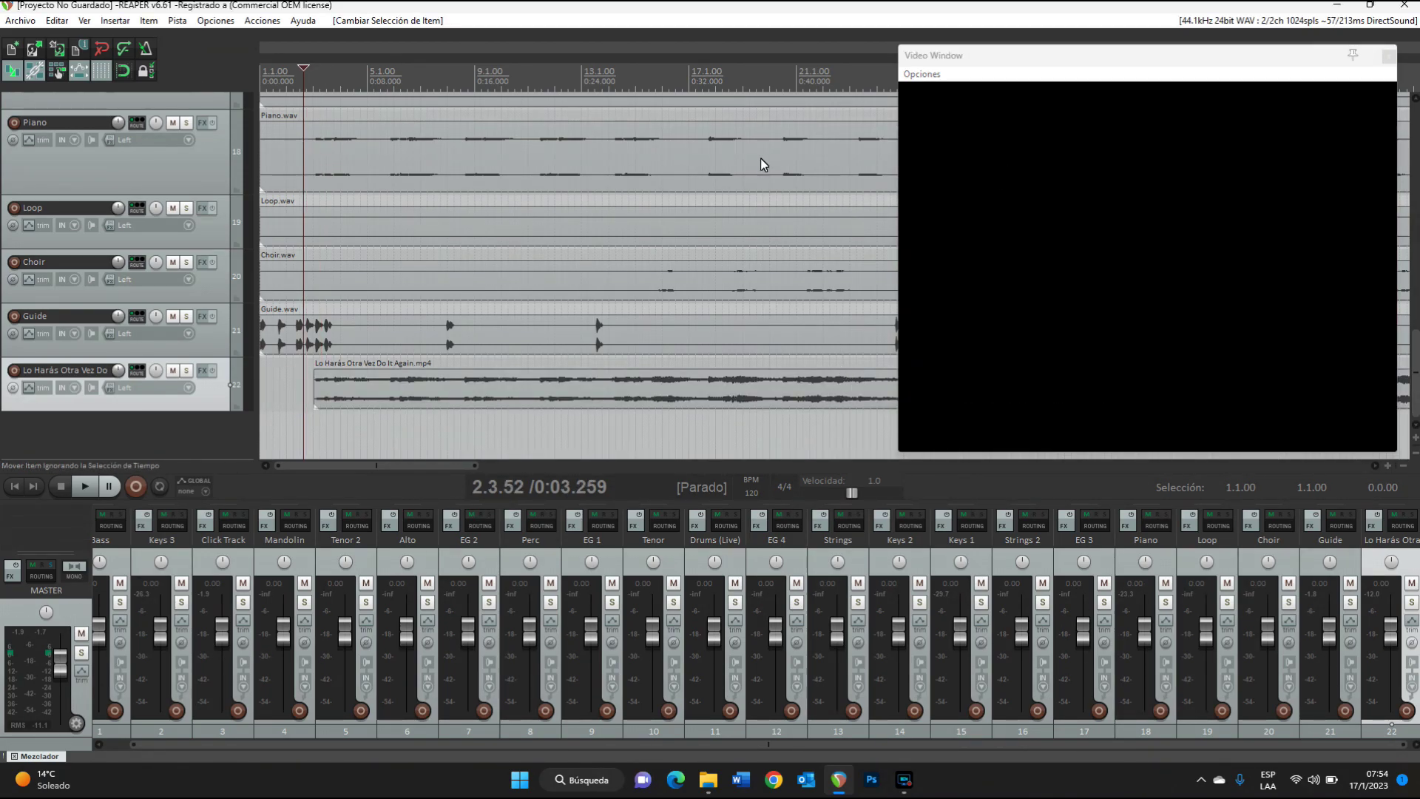
pyautogui.moveTo(1004, 71); pyautogui.dragTo(953, 78)
# - Play the project from the beginning and jump around the 0:30 region to check the video lyrics against the tracks
pyautogui.scroll(2, 504, 394)
pyautogui.press('space')
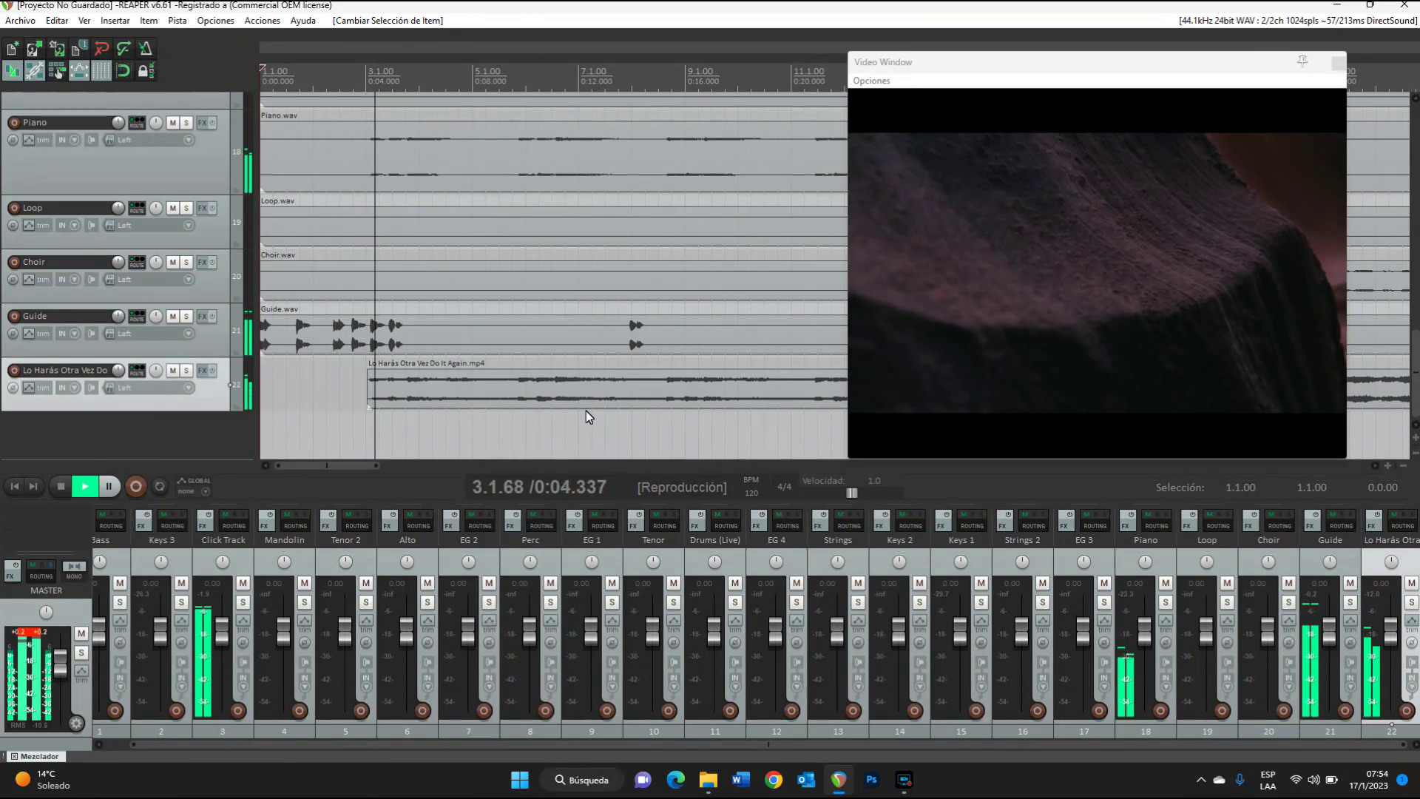
pyautogui.scroll(-4, 548, 391)
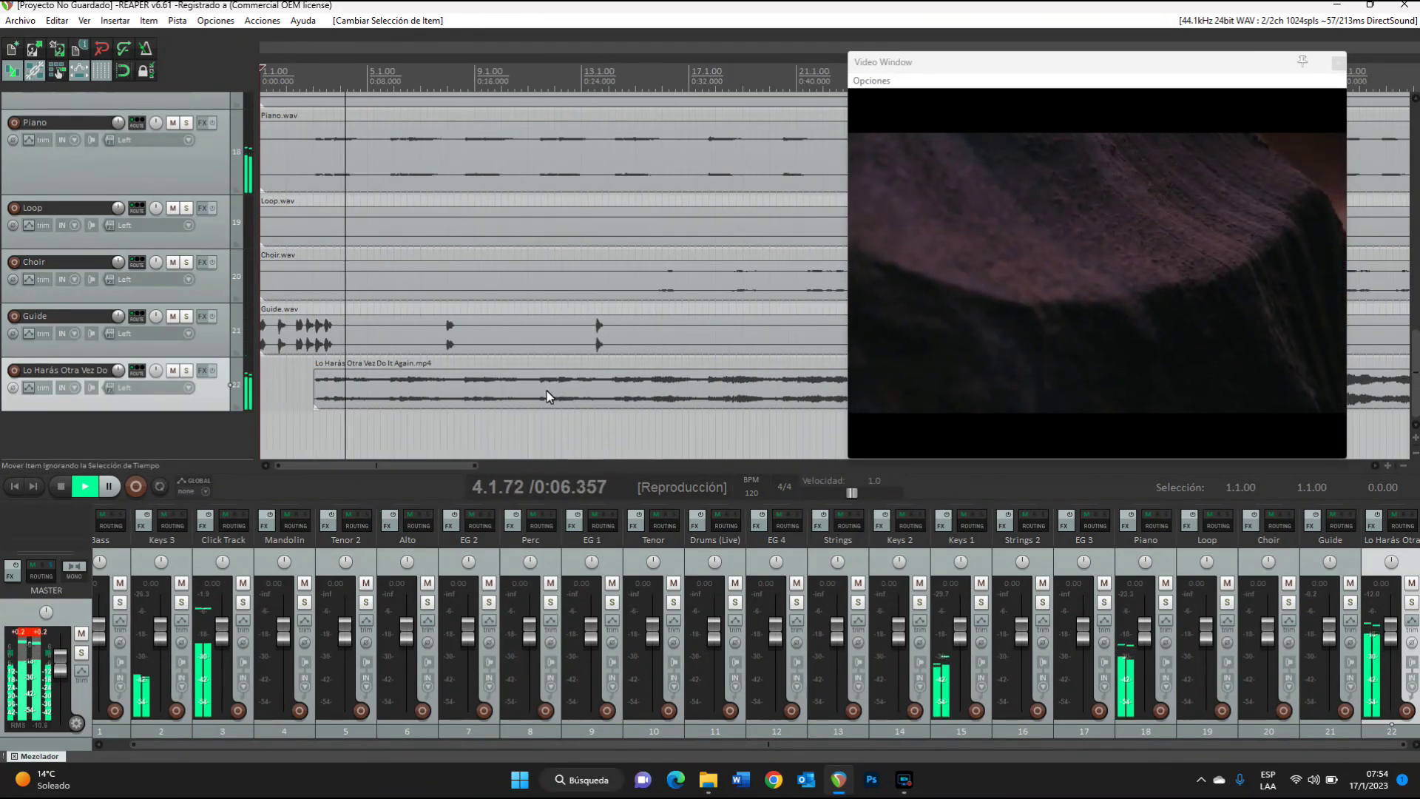
pyautogui.click(400, 432)
pyautogui.click(501, 443)
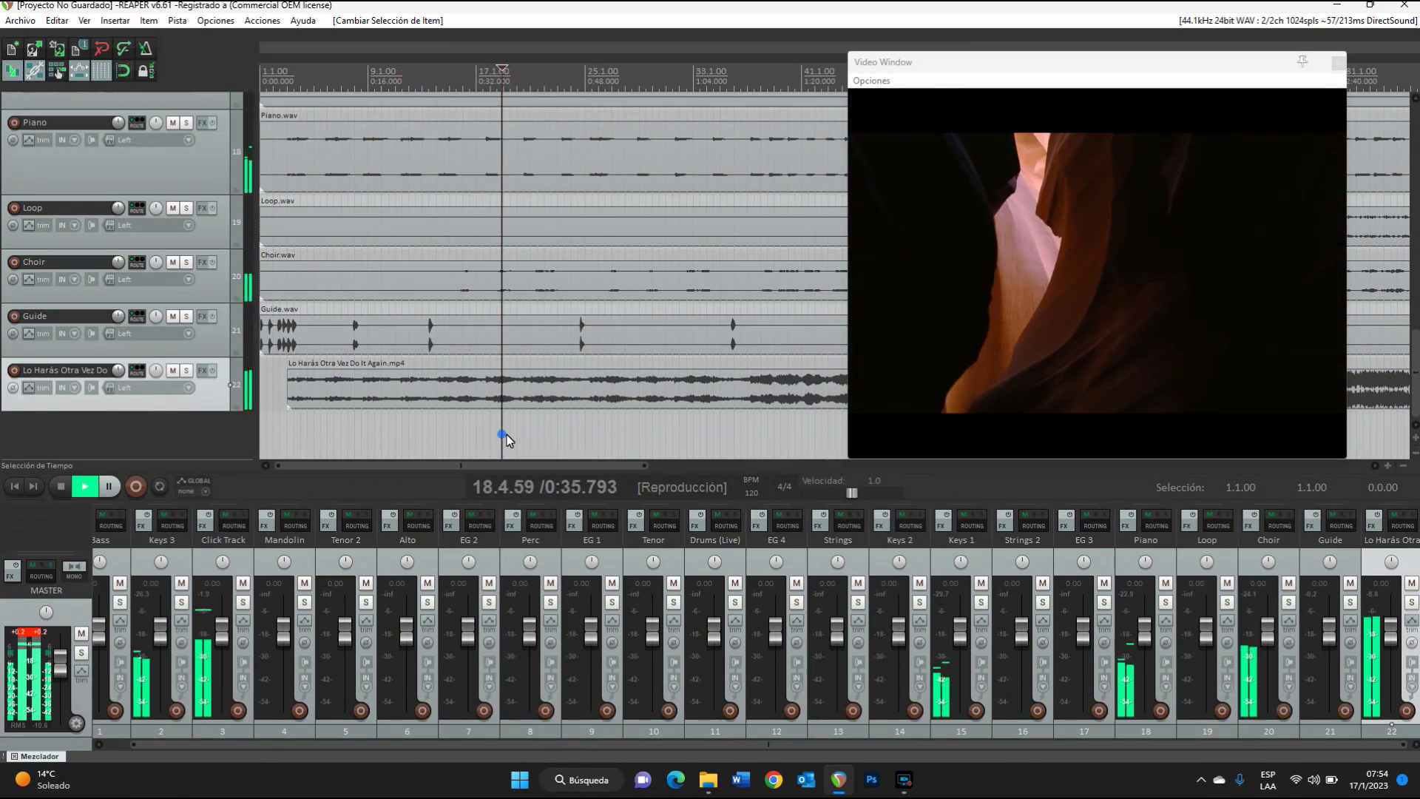
pyautogui.click(464, 444)
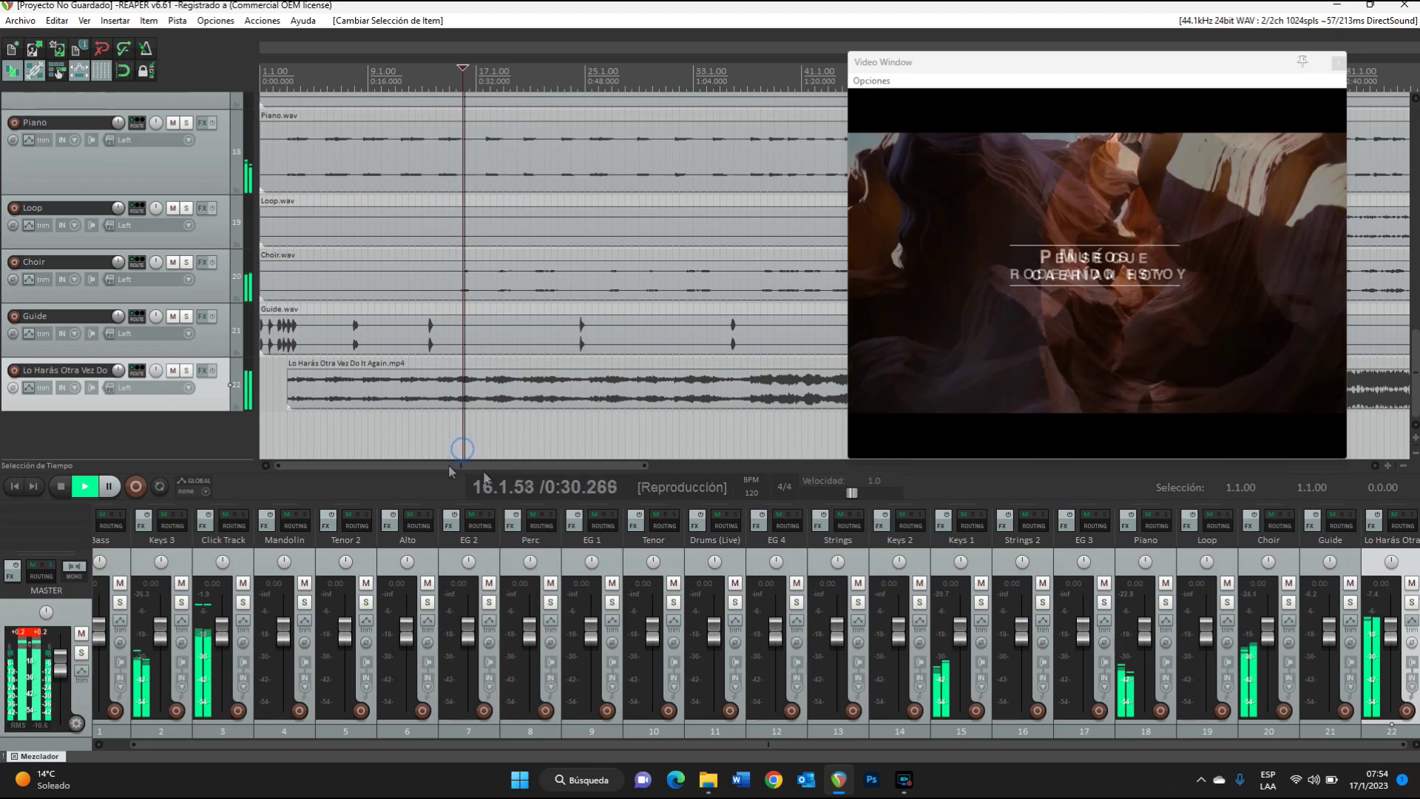
pyautogui.click(442, 435)
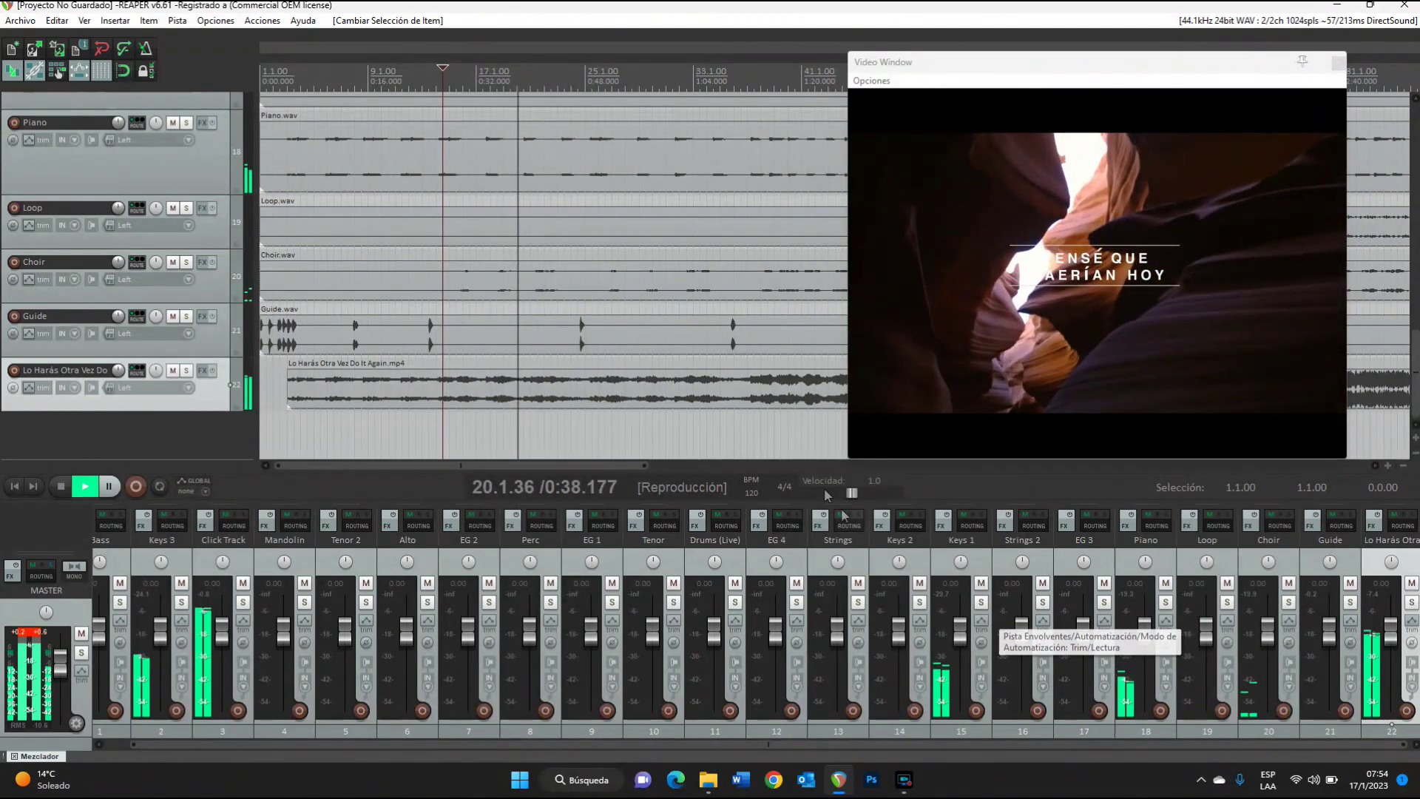
# - Skip playback to about 1:42, just before the Loop track enters, to check the video's sync there
pyautogui.scroll(-4, 561, 348)
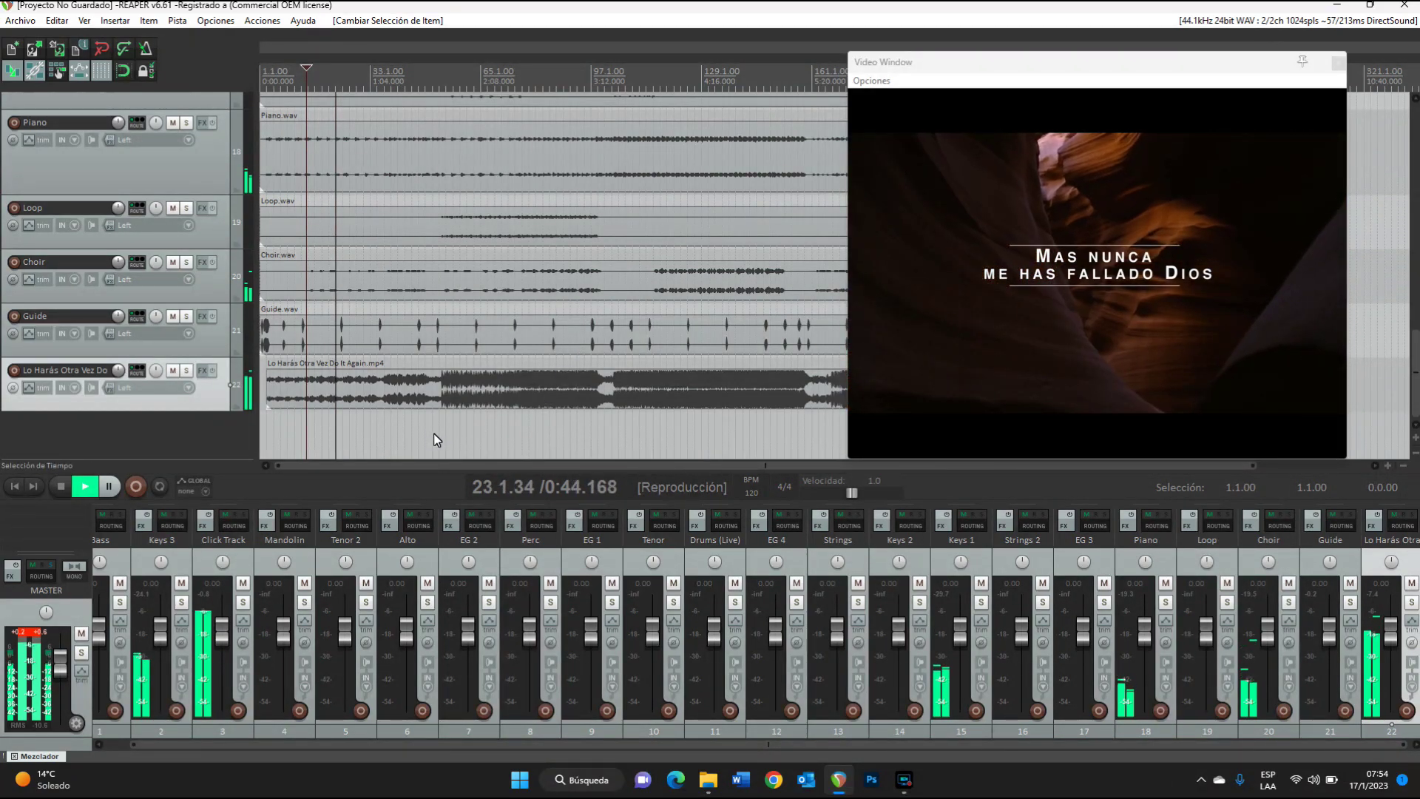
pyautogui.click(436, 437)
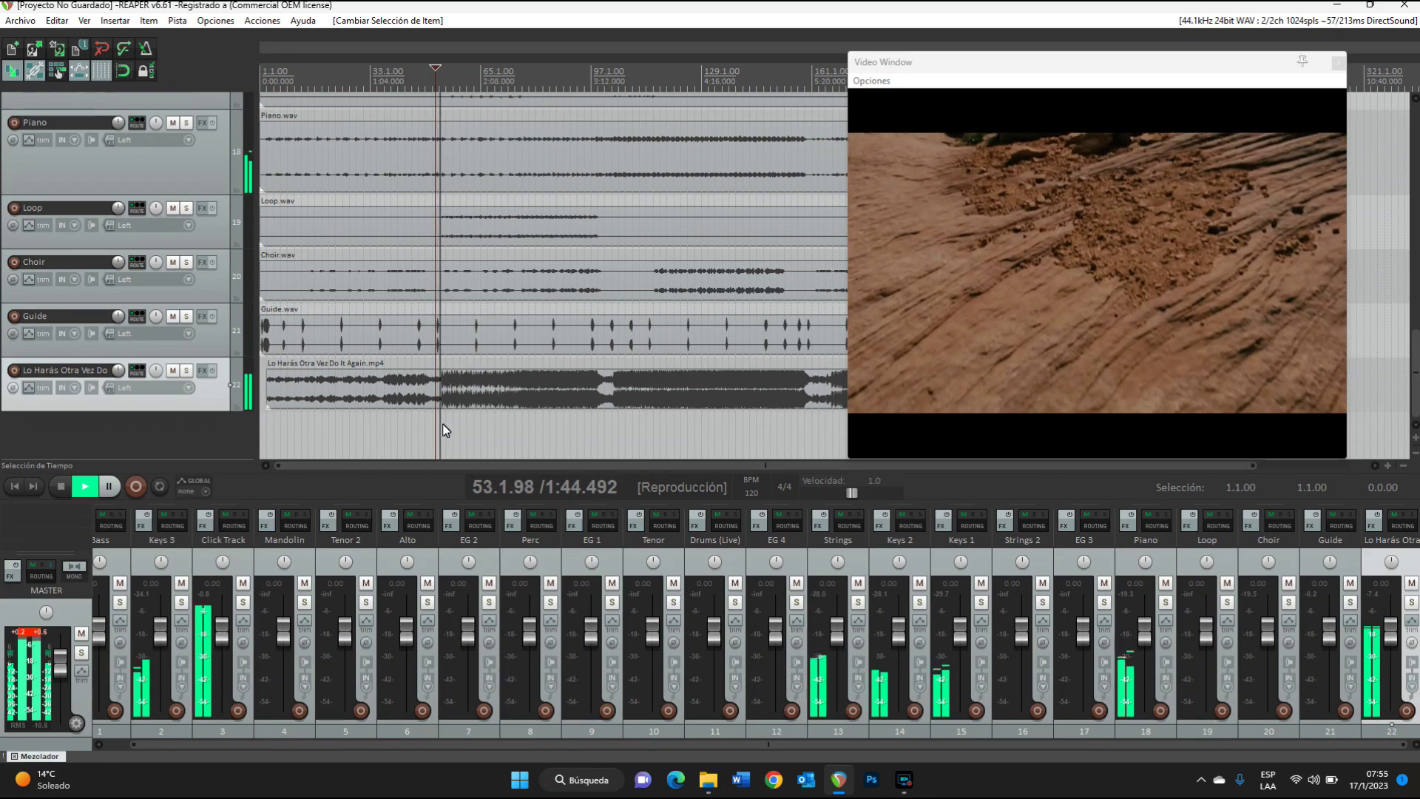
pyautogui.scroll(3, 443, 429)
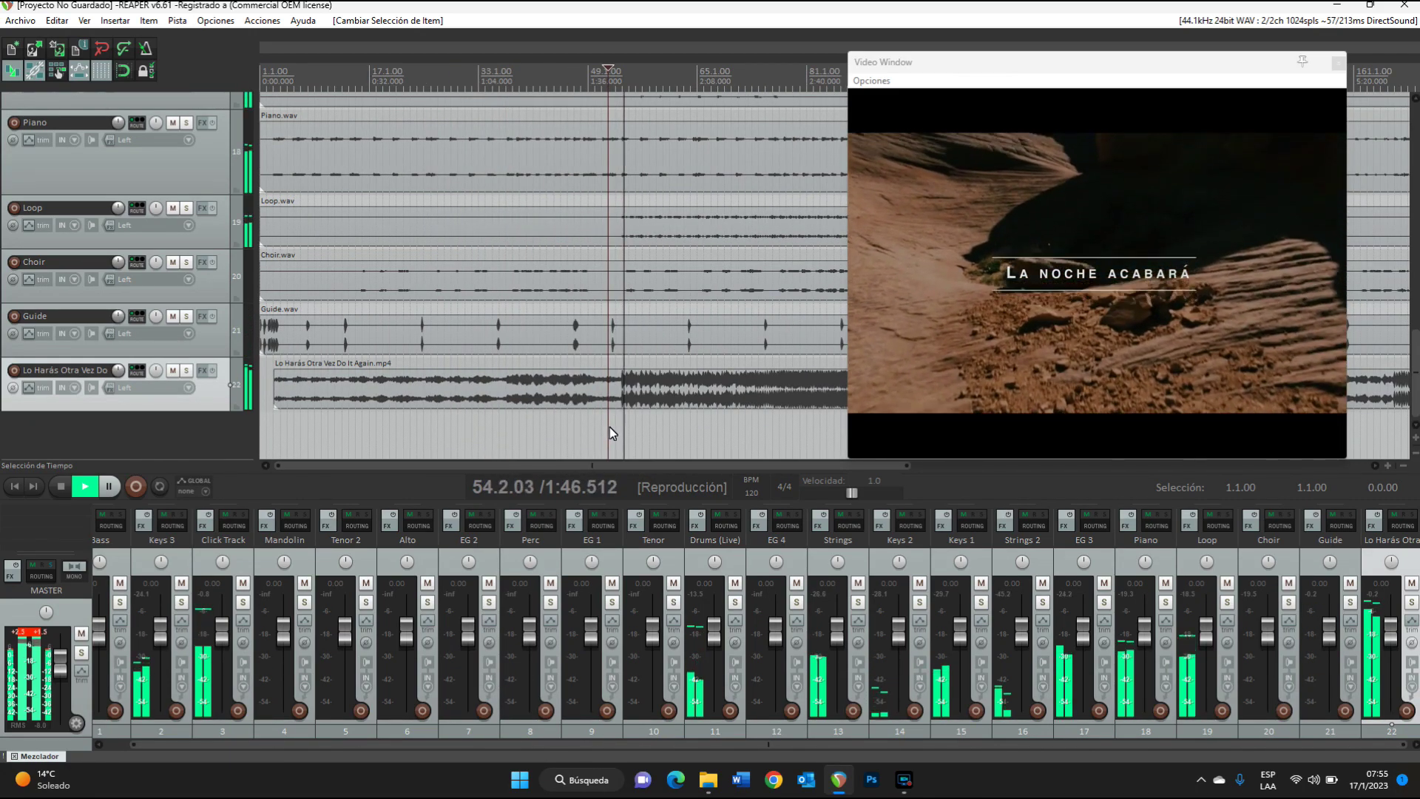
# - Skip playback to about 3:05, just before the Loop part ends, to check the video lyrics against the tracks, and stop playback
pyautogui.scroll(-3, 683, 435)
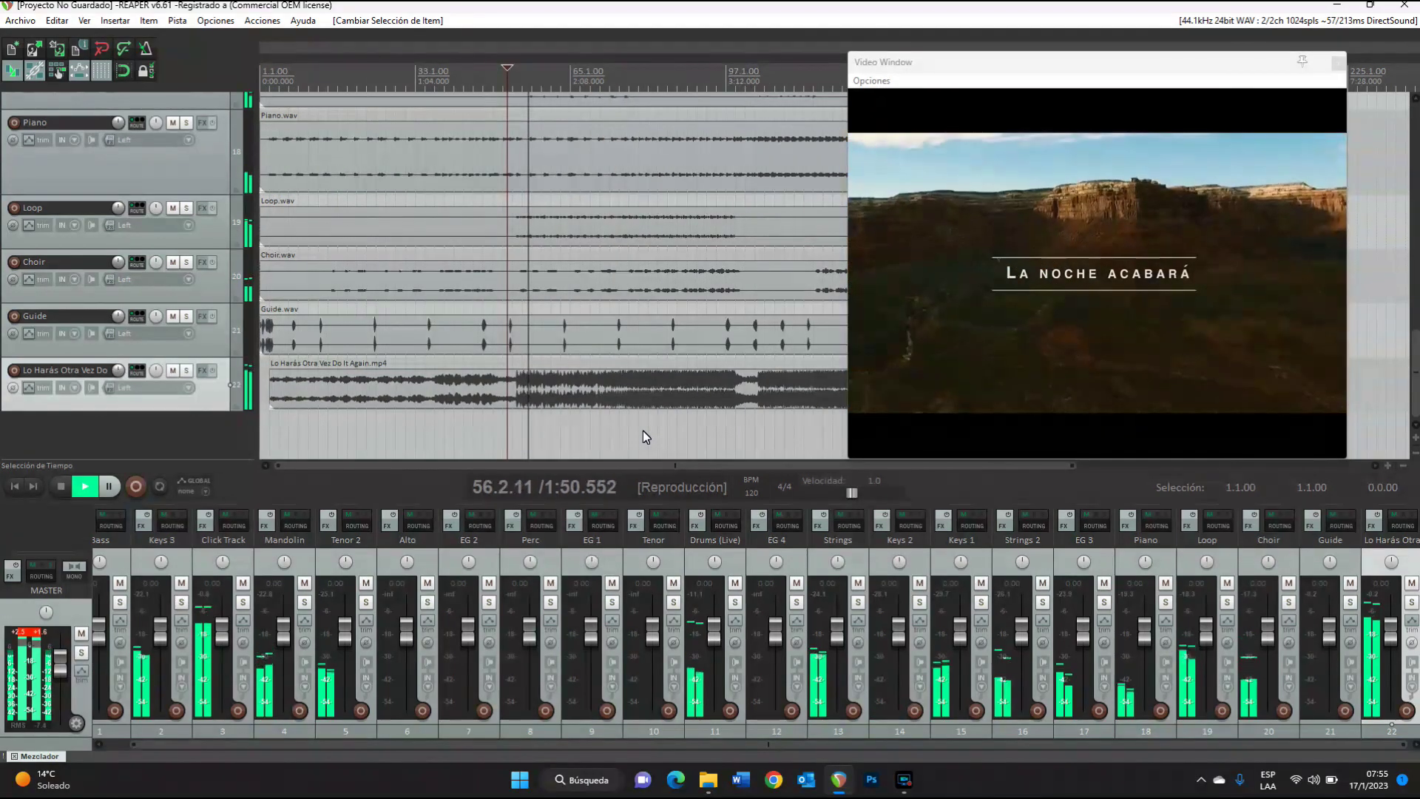
pyautogui.scroll(-3, 661, 432)
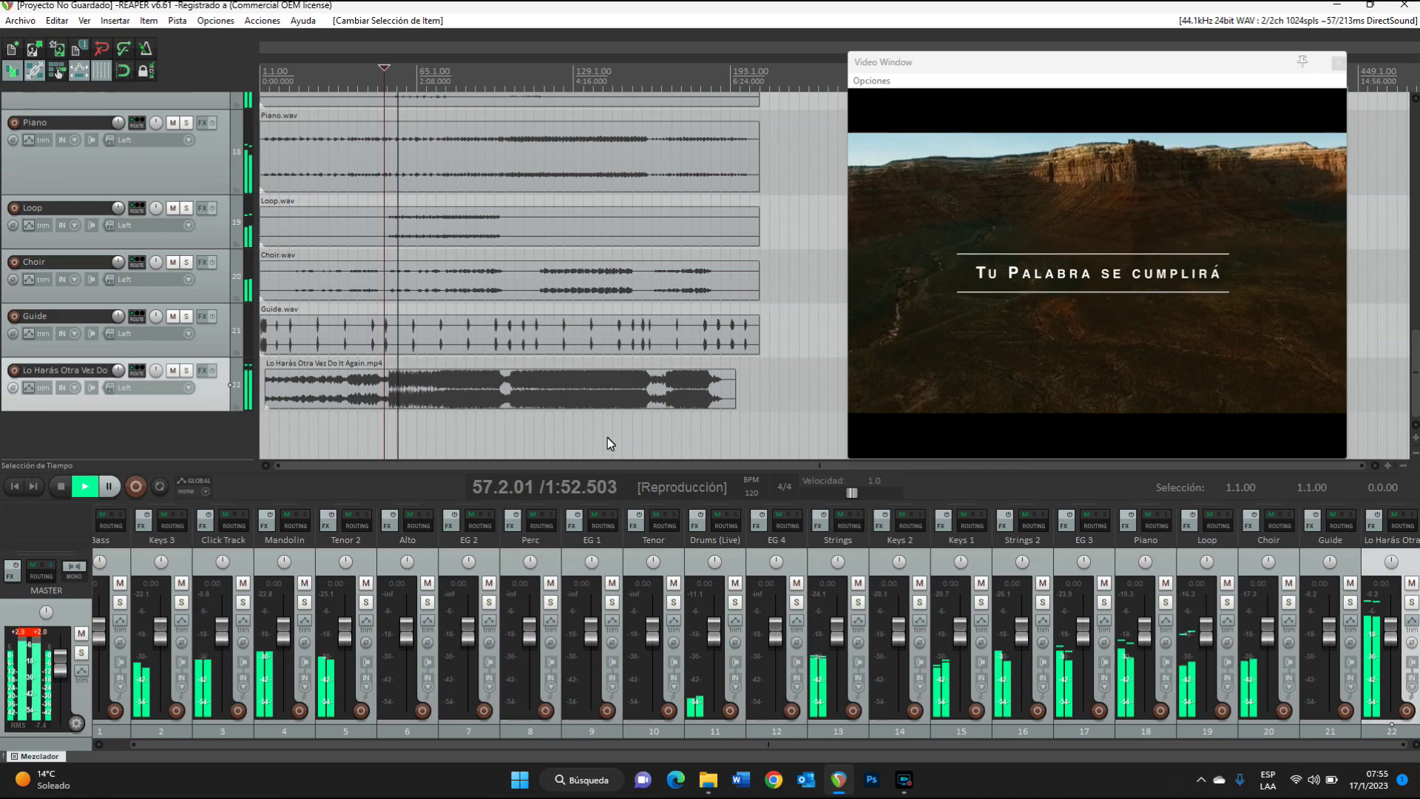
pyautogui.click(489, 442)
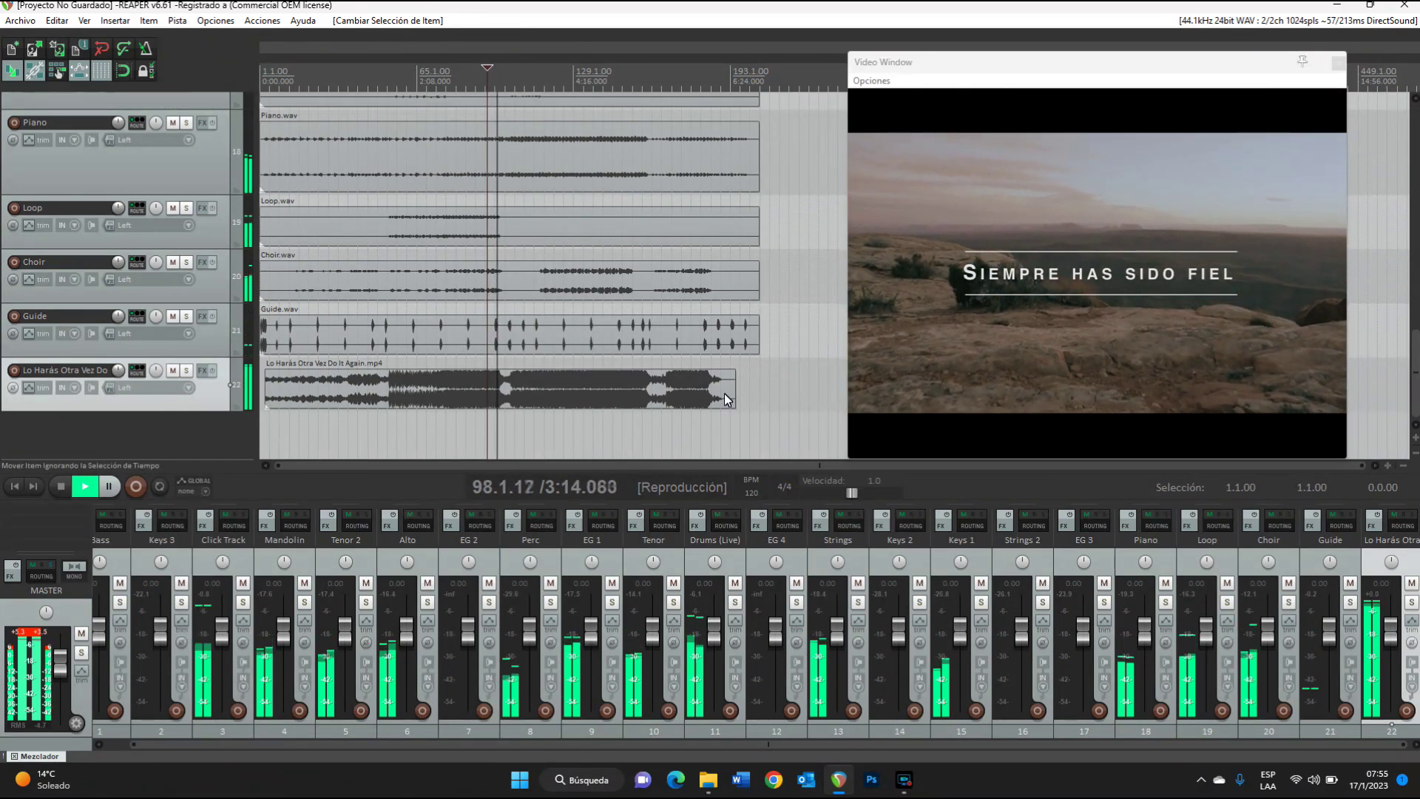
pyautogui.press('space')
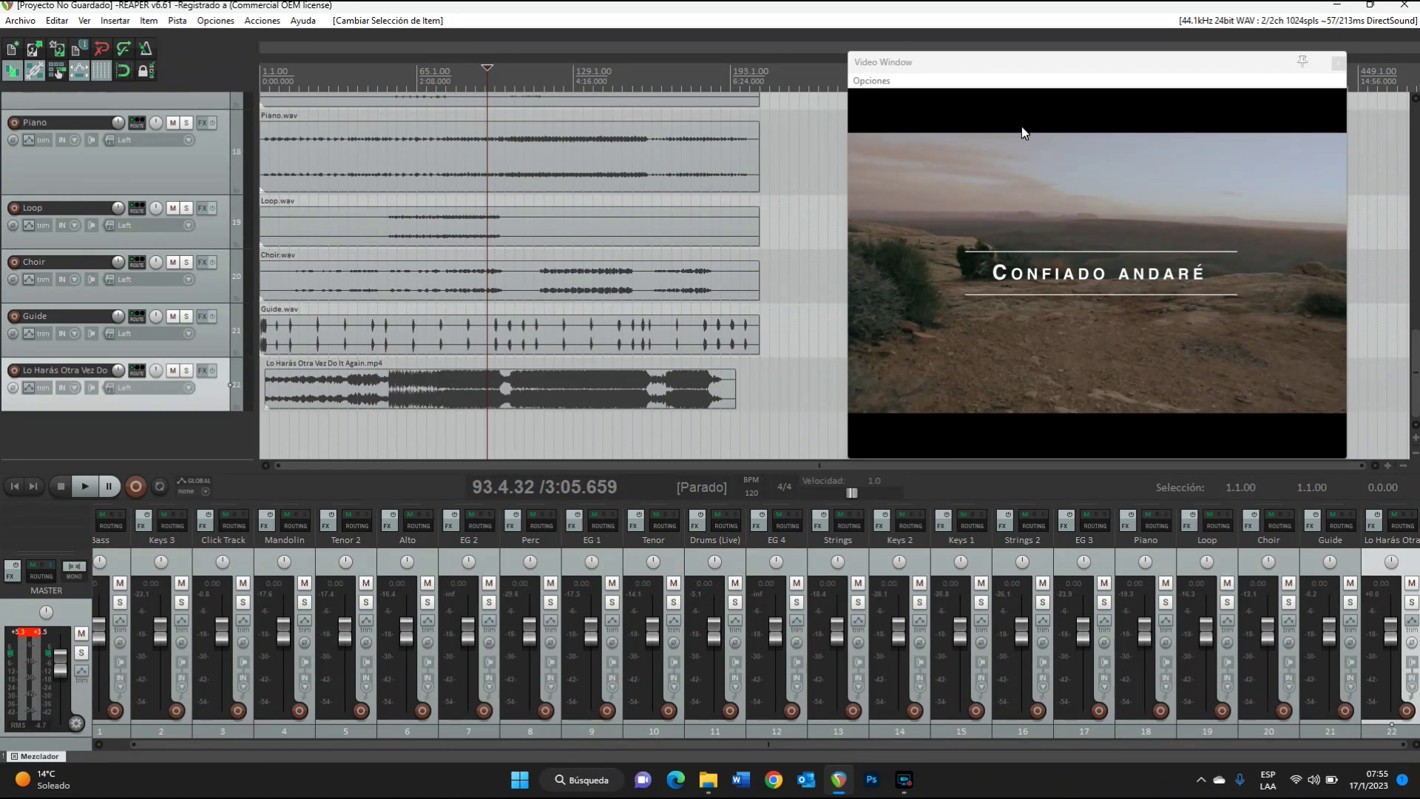
# - Show the Windows projection options for a second display, and reposition the video window over the empty area past the clips' end
pyautogui.moveTo(1070, 65); pyautogui.dragTo(1068, 38)
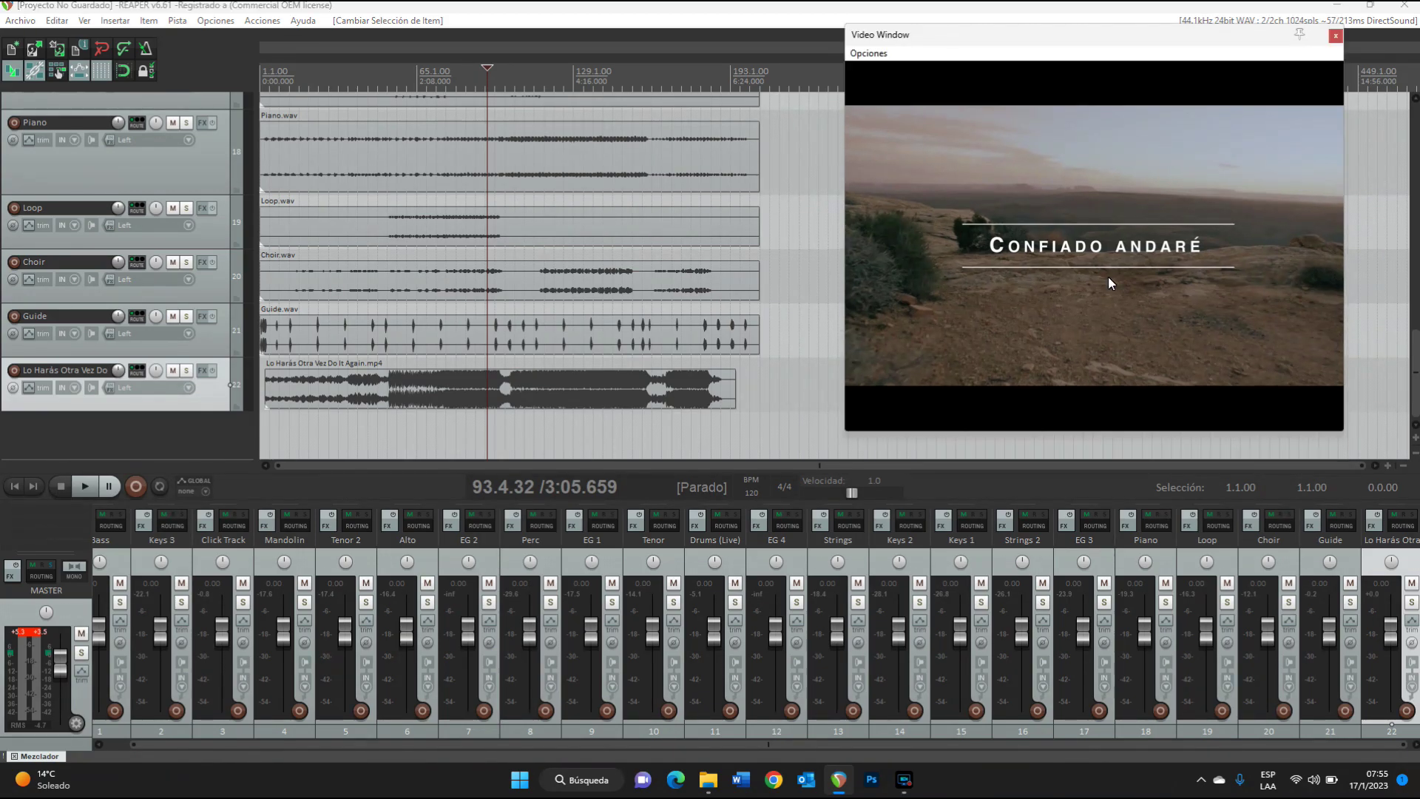
pyautogui.press('super+p')
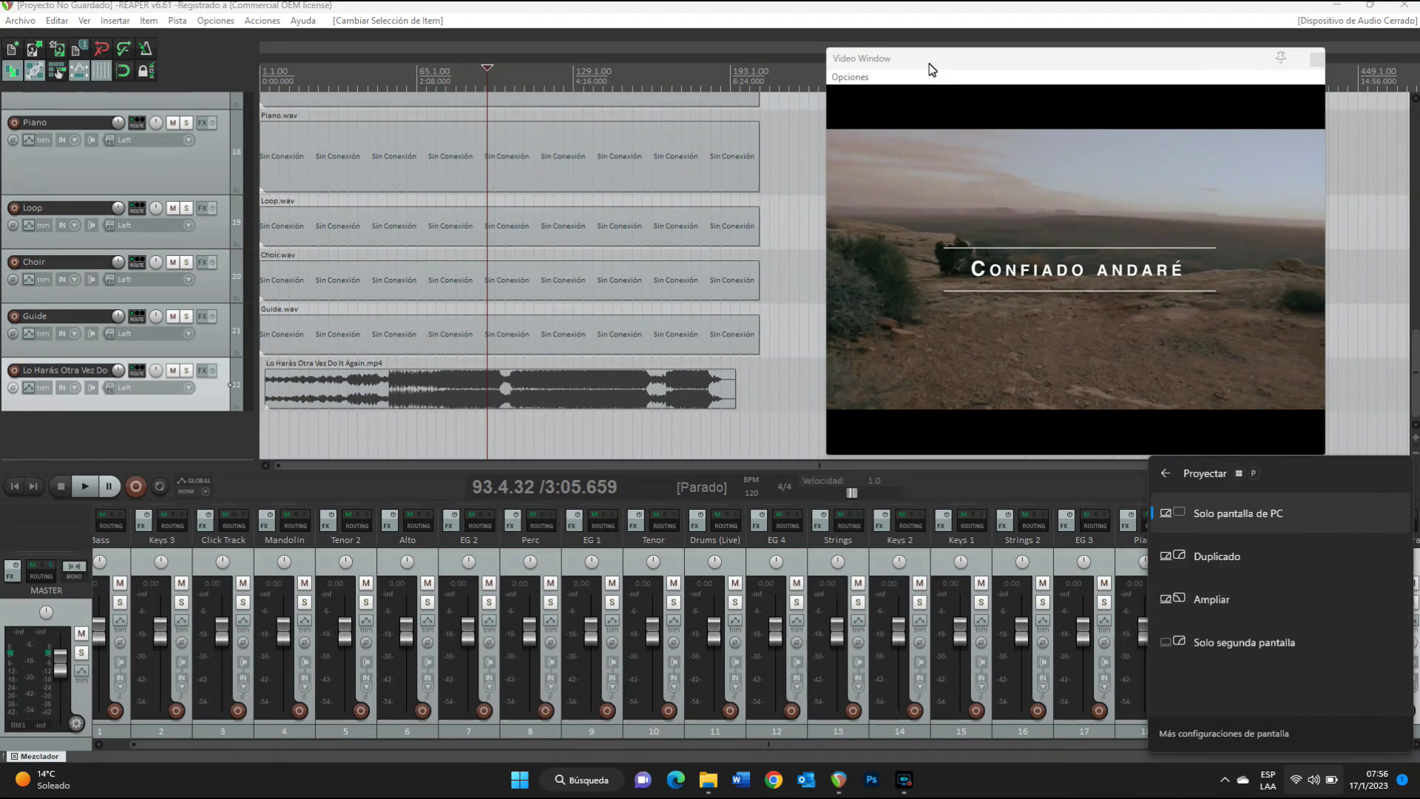
pyautogui.moveTo(930, 69)
pyautogui.mouseDown()
pyautogui.moveTo(998, 53)
pyautogui.moveTo(904, 55)
pyautogui.moveTo(942, 77)
pyautogui.moveTo(954, 64)
pyautogui.mouseUp()
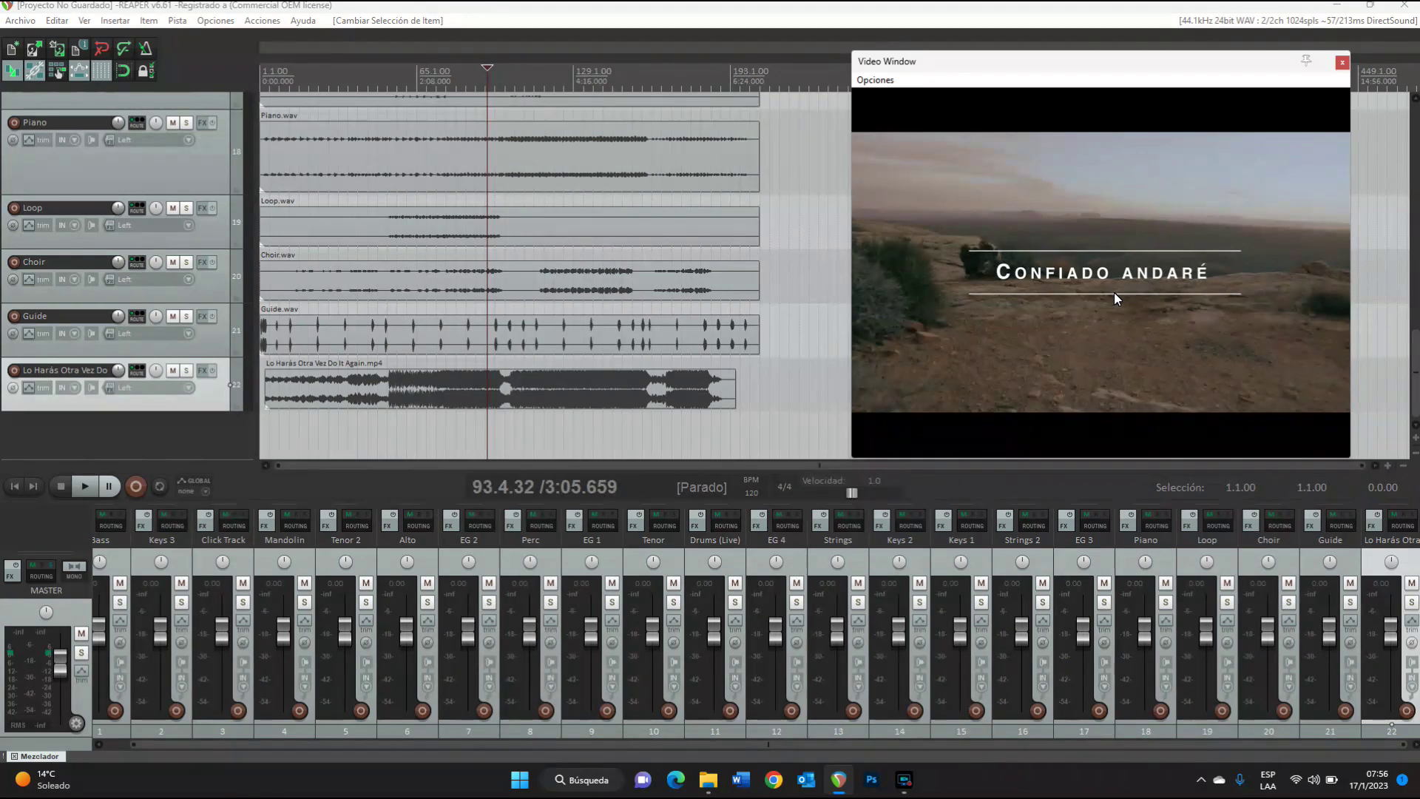